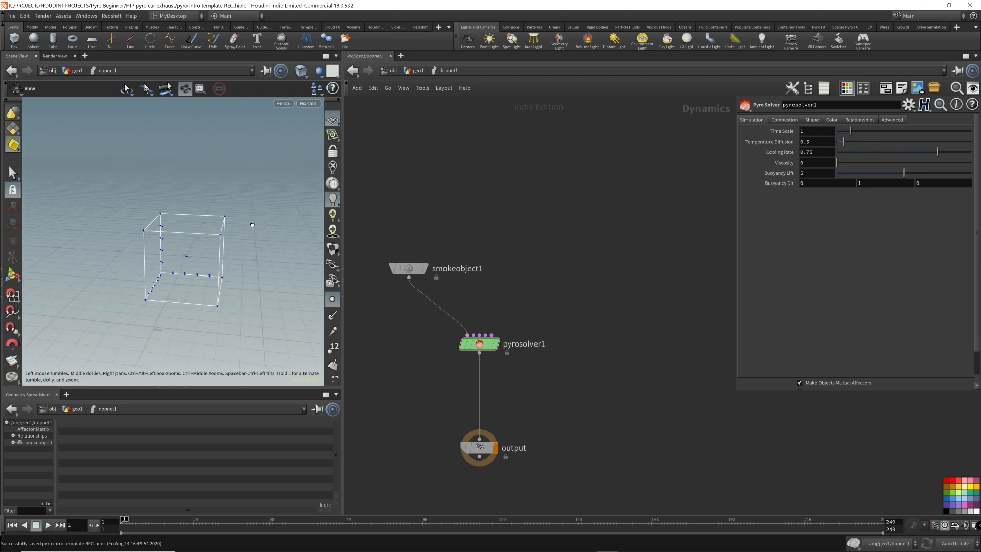
Display the OUT_Emitter null's volume in geo1 and enlarge the 3D viewport by collapsing the geometry spreadsheet and widening the view.
left_click(415, 70)
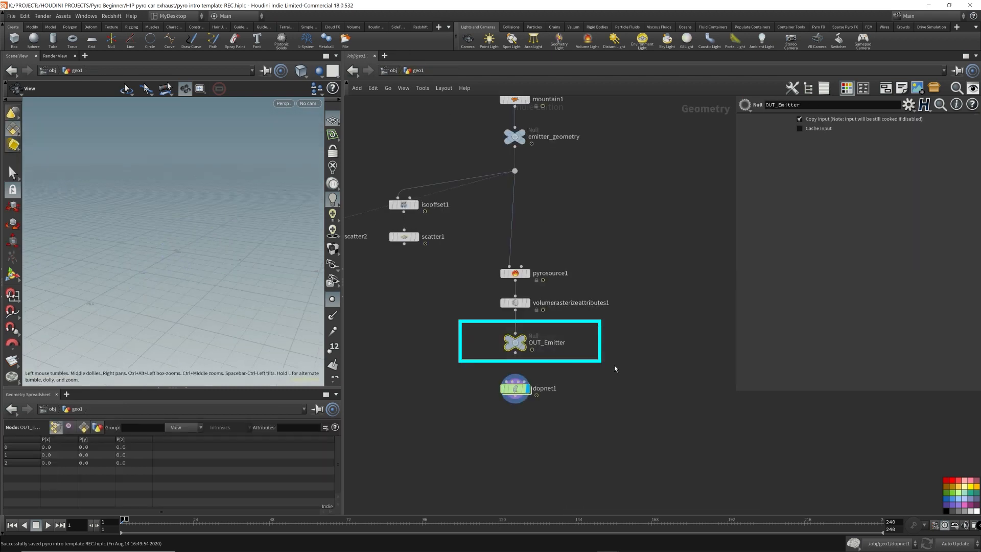
left_click(525, 342)
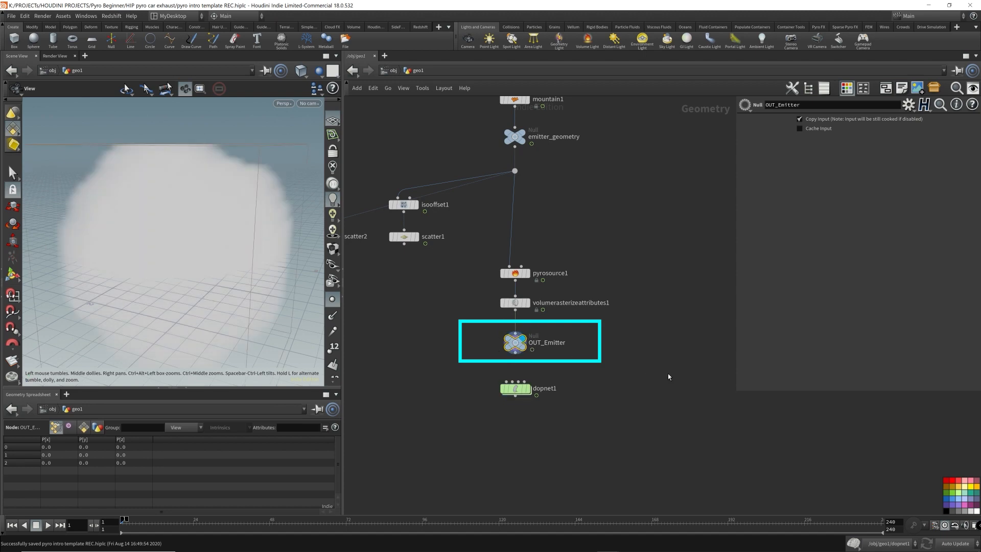
left_click(187, 388)
left_click_drag(344, 253, 459, 255)
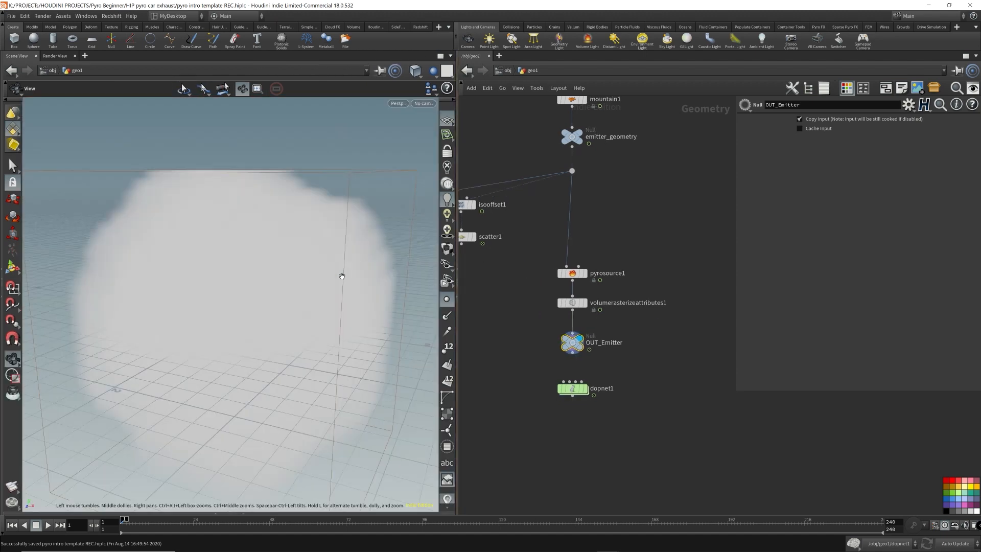
scroll(342, 276, "down", 5)
left_click_drag(278, 281, 261, 274)
Set the viewport background color scheme to Dark.
key("d")
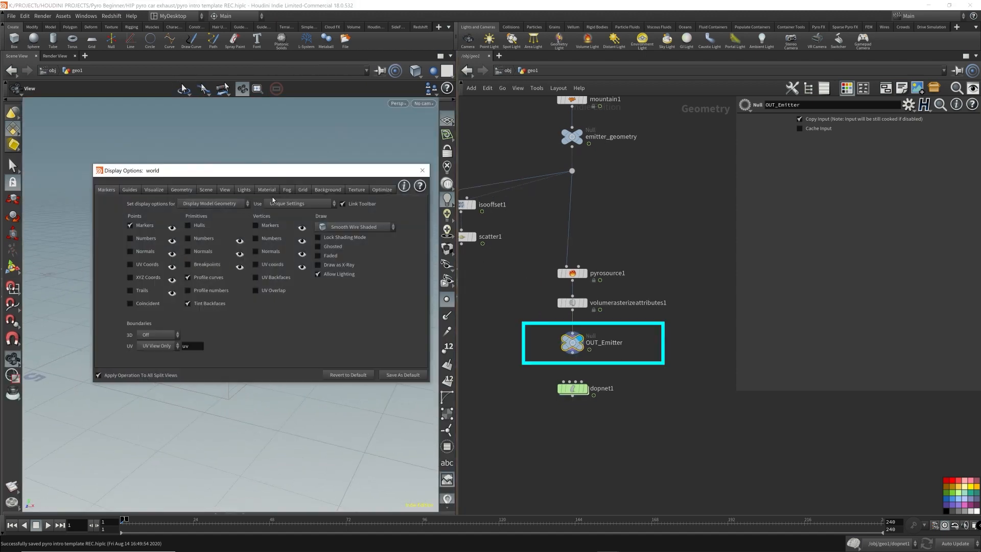
left_click(333, 189)
left_click(161, 204)
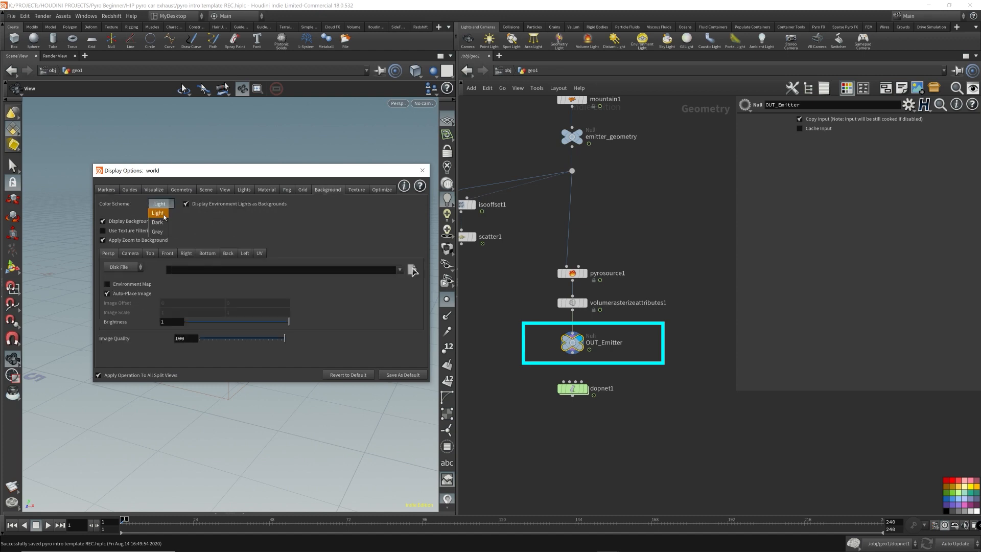
left_click(160, 217)
left_click(422, 170)
Add a Volume Source node inside dopnet1 and connect its output to the last input of pyrosolver1.
mouse_move(571, 411)
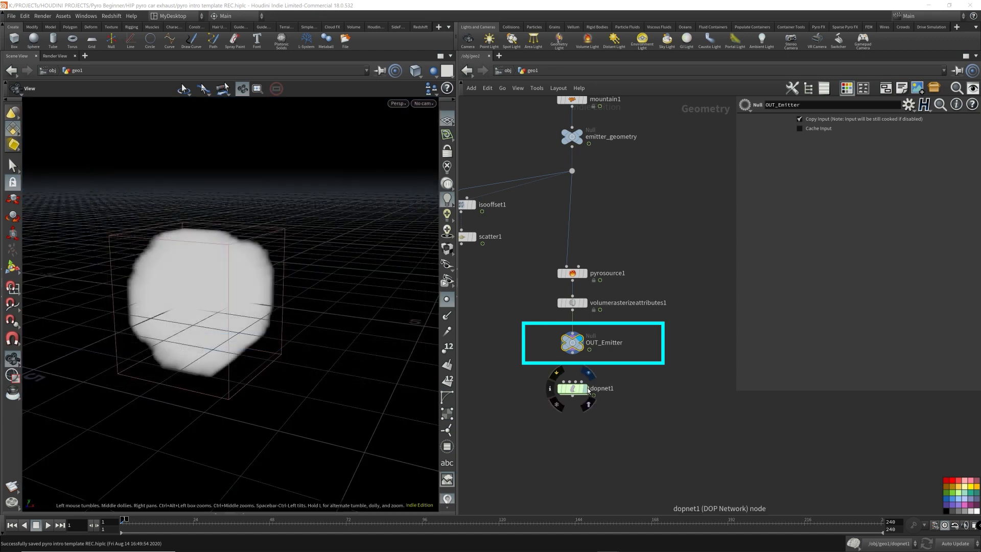
double_click(571, 389)
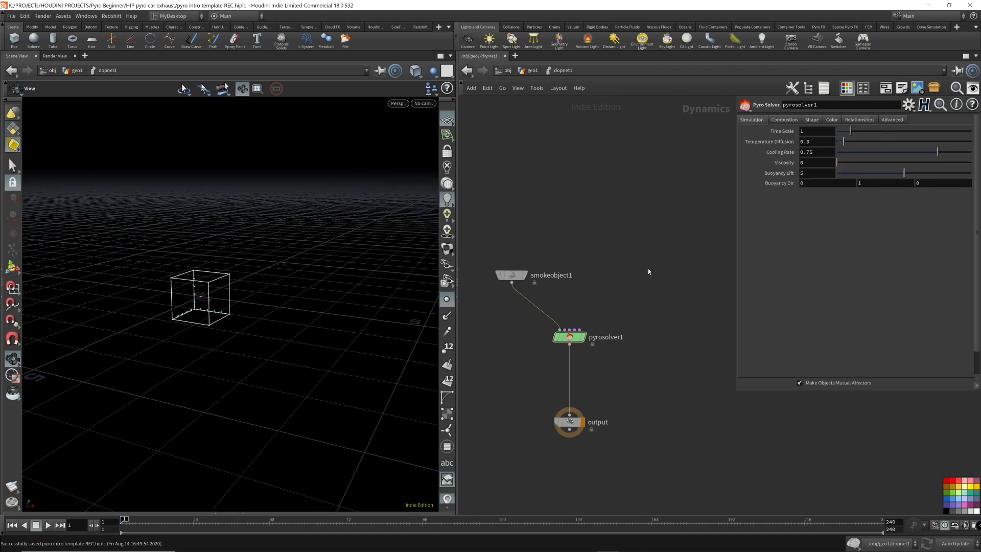
key("Tab")
type("volume")
key("Return")
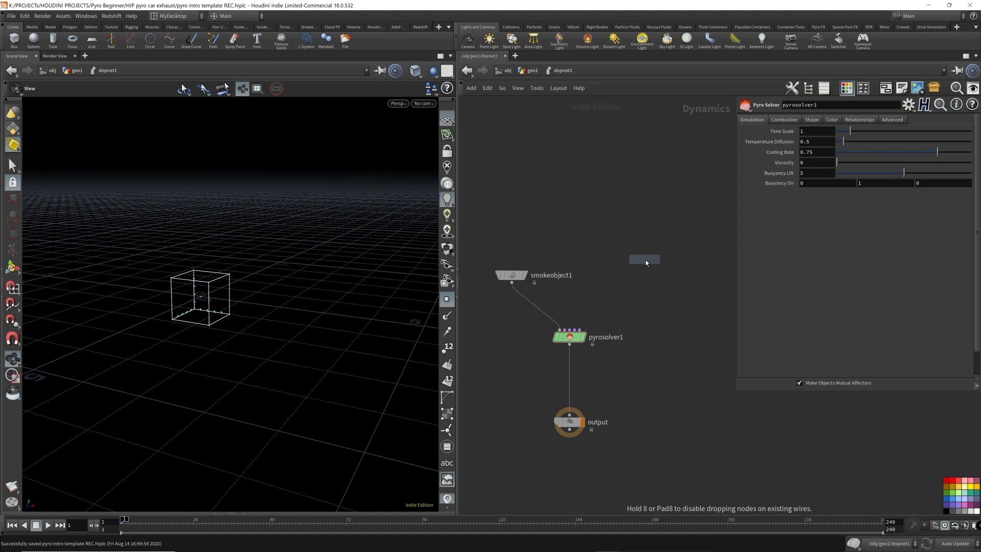
left_click(651, 275)
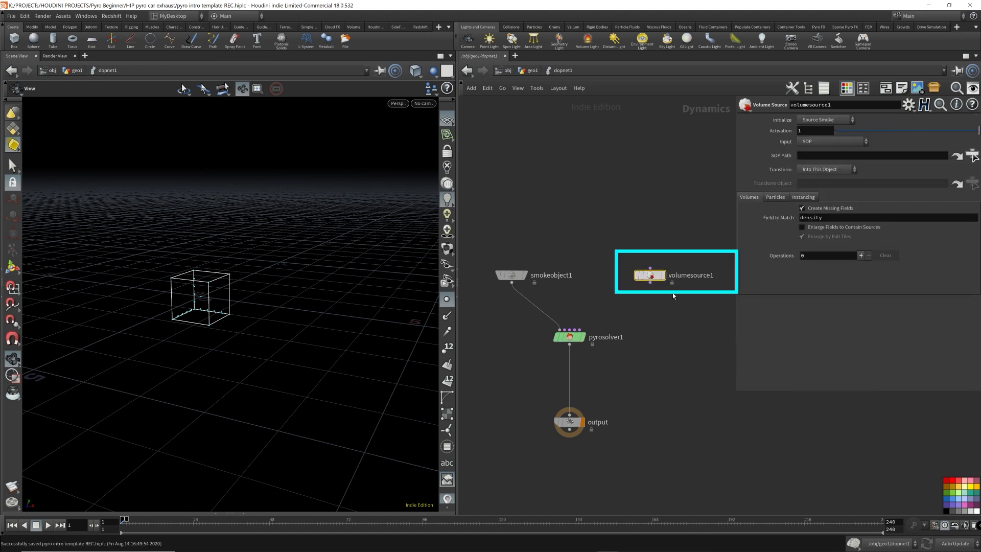
left_click_drag(650, 283, 580, 332)
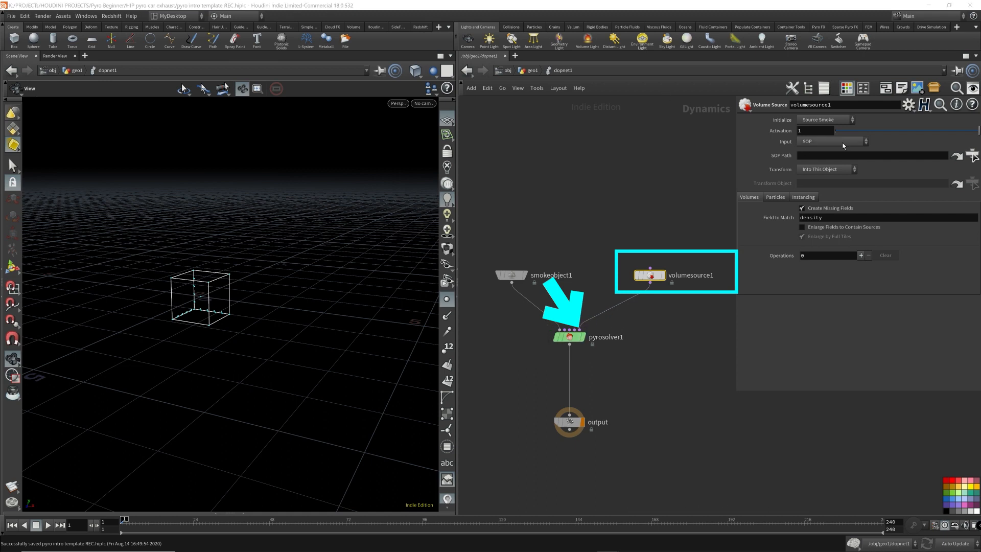
Initialize volumesource1 as Source Fuel and set its SOP path to /obj/geo1/OUT_Emitter.
left_click(819, 121)
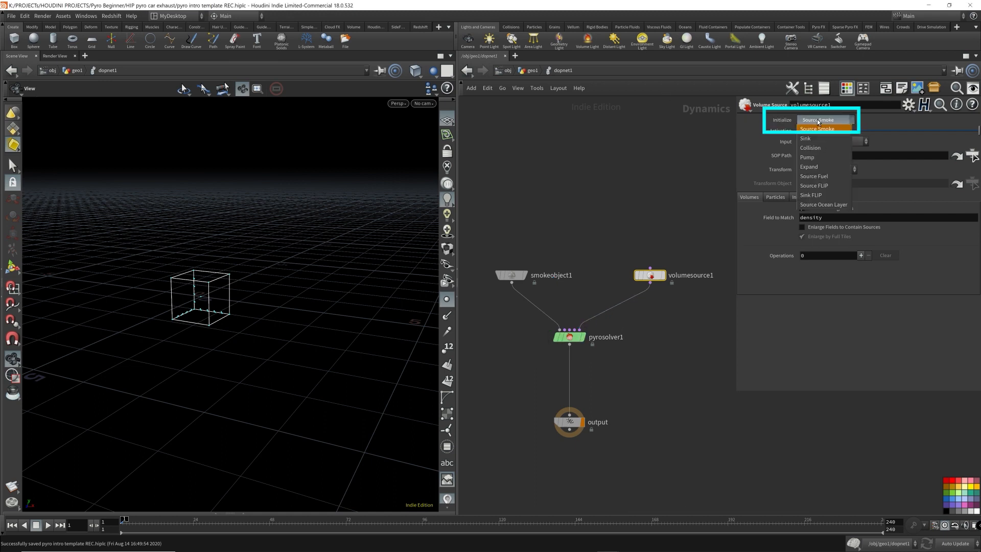
left_click(835, 179)
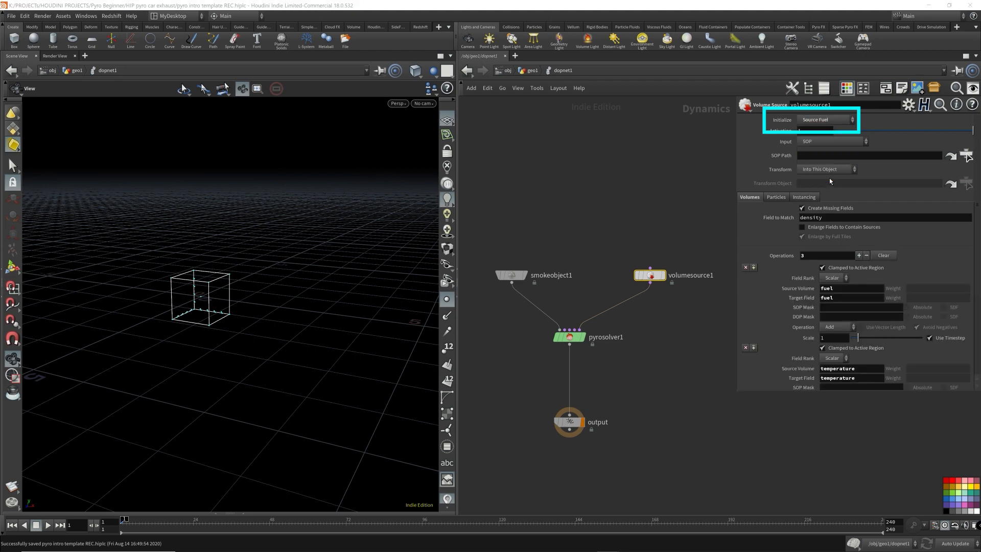
left_click(965, 155)
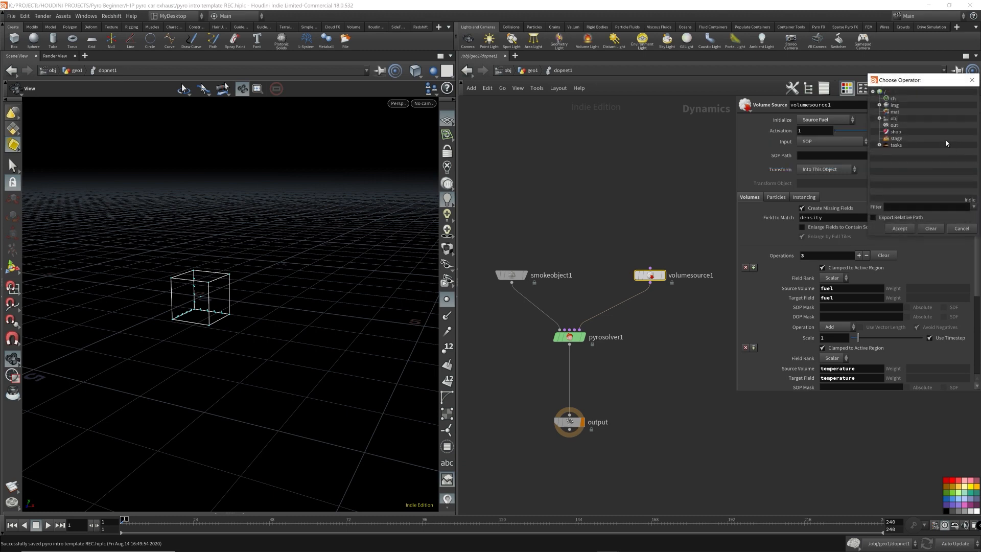
double_click(893, 118)
double_click(898, 126)
left_click(902, 132)
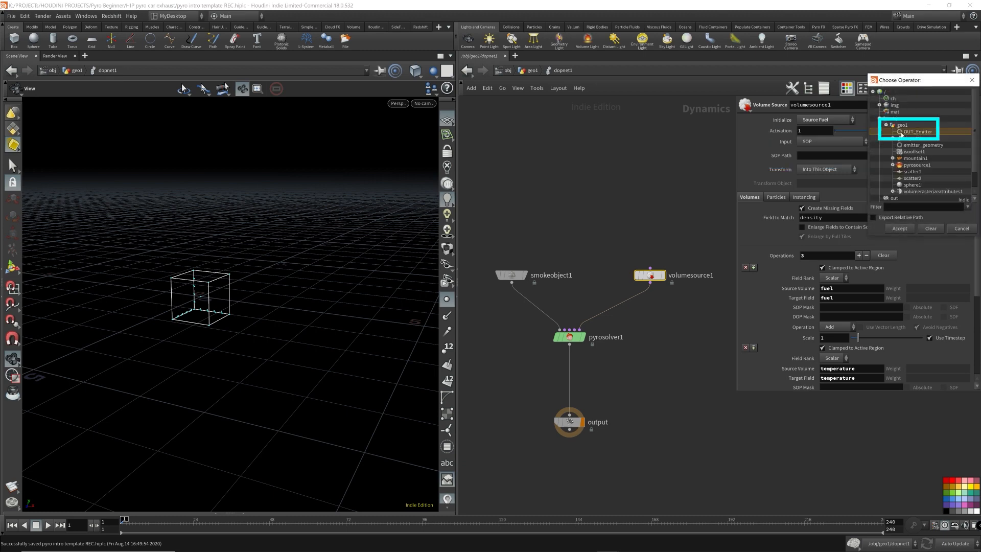
double_click(927, 134)
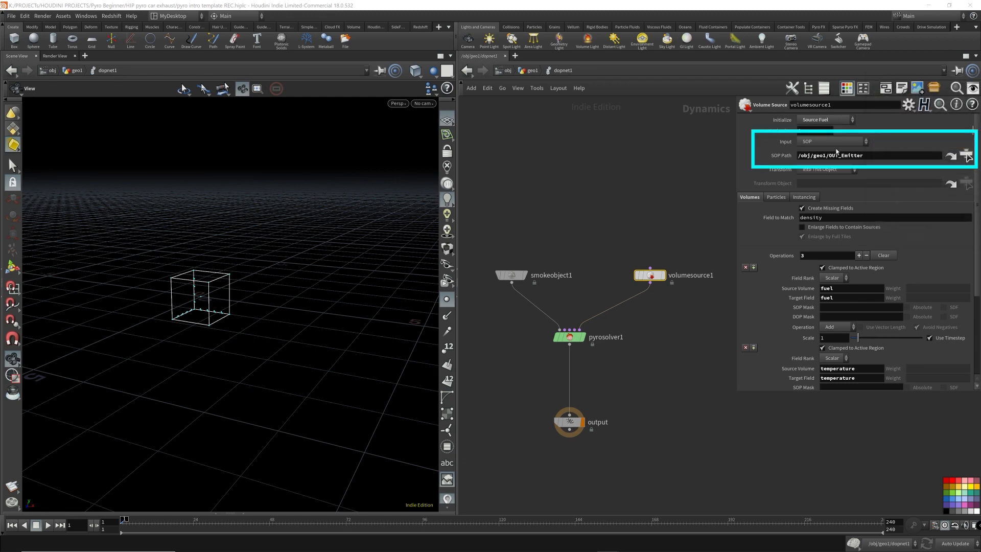
Review the OUT_Emitter null in geo1 and the Transform options of volumesource1 inside dopnet1.
key("u")
left_click(572, 344)
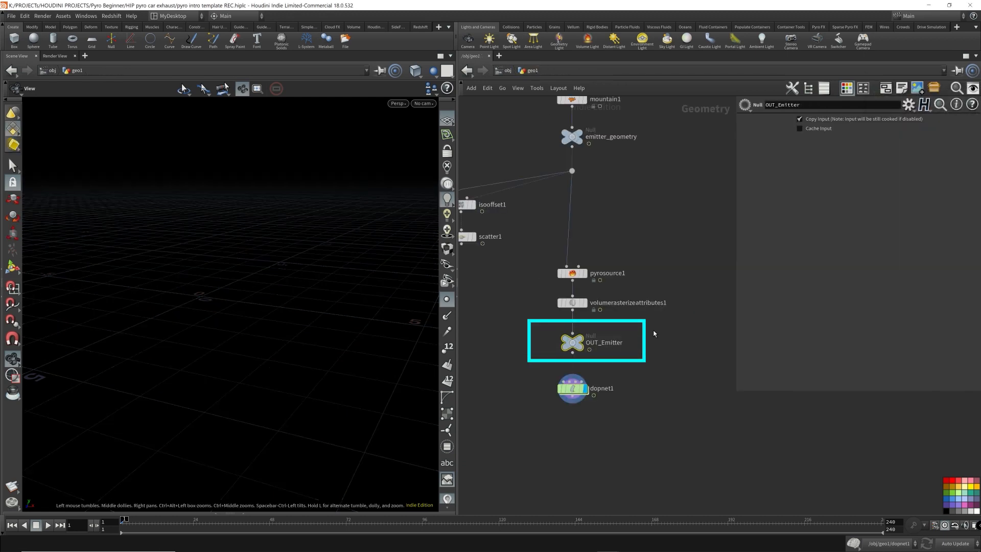
double_click(573, 389)
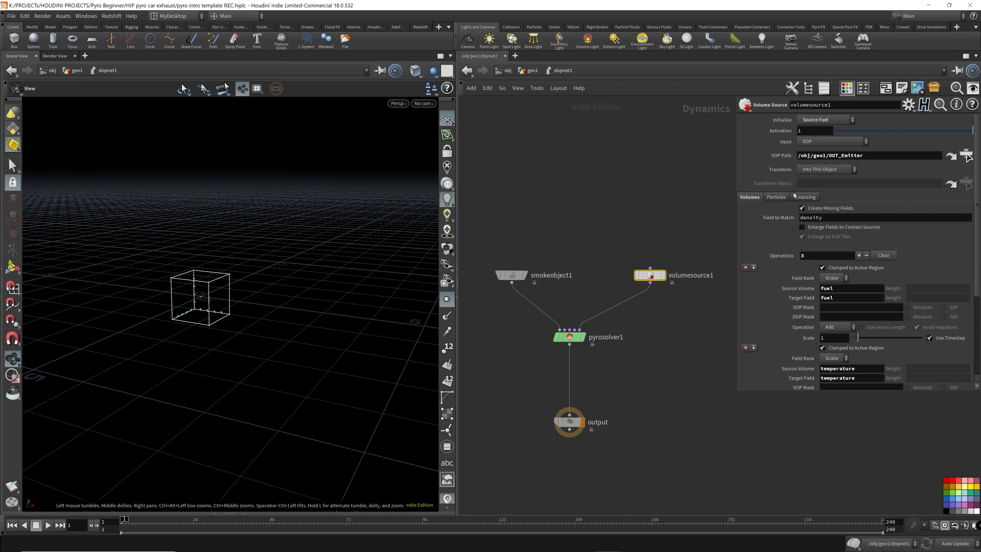
left_click(817, 170)
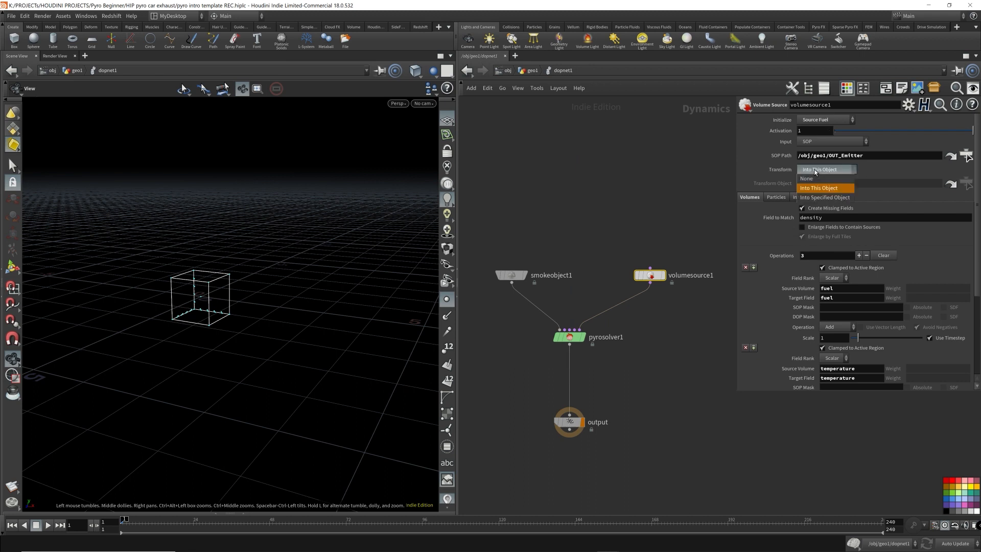
left_click(621, 192)
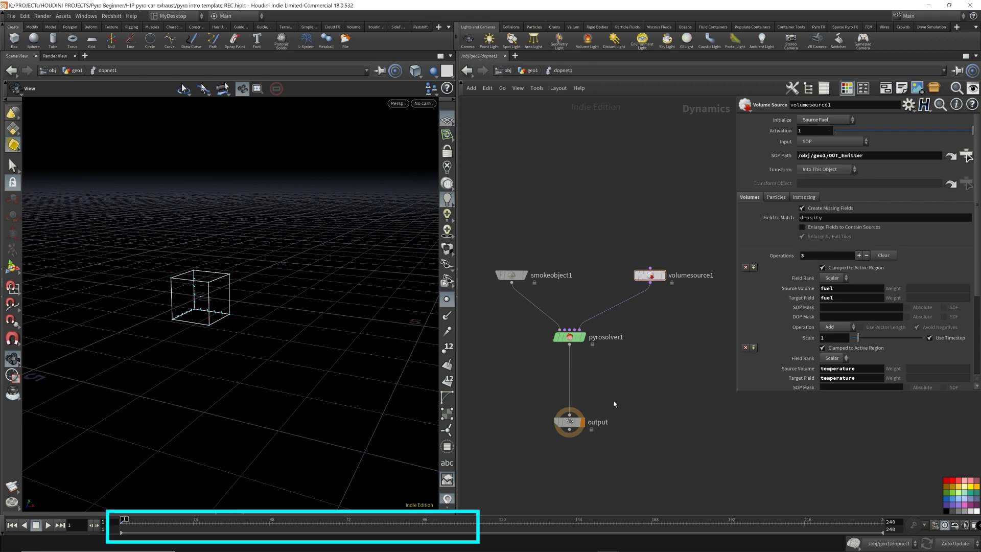
Play the simulation to frame 35, stop it, and examine the smoke inside its bounding box up close.
key("Up")
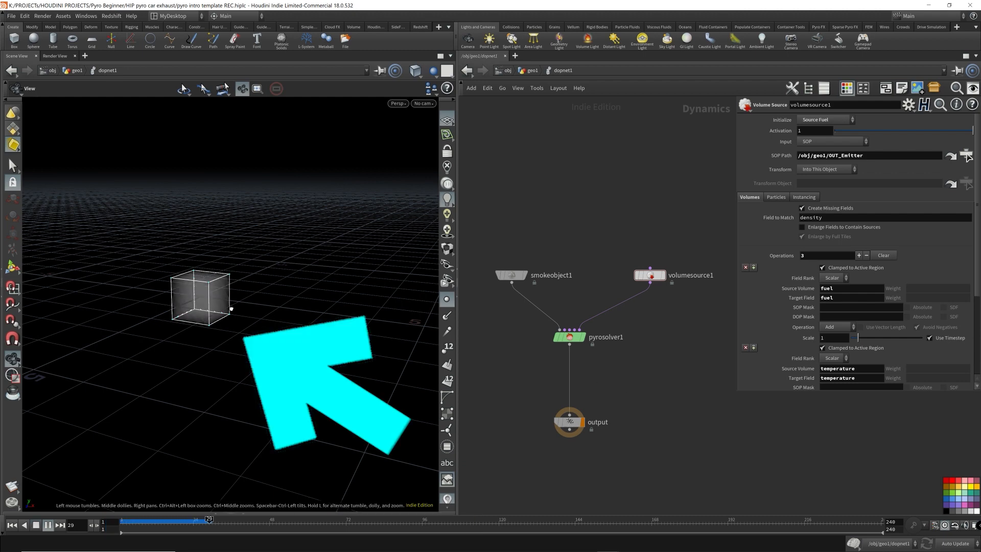
left_click_drag(228, 308, 219, 306)
key("Up")
middle_click_drag(205, 304, 344, 307)
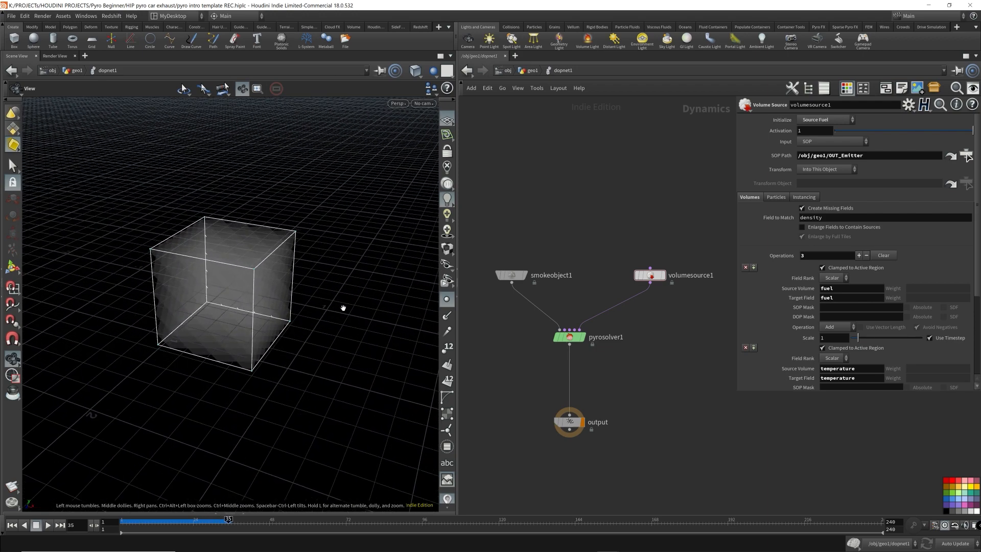
Display the OUT_Emitter volume in geo1 for comparison with the simulated smoke, and return to the dopnet1 network.
left_click(532, 71)
left_click(579, 341)
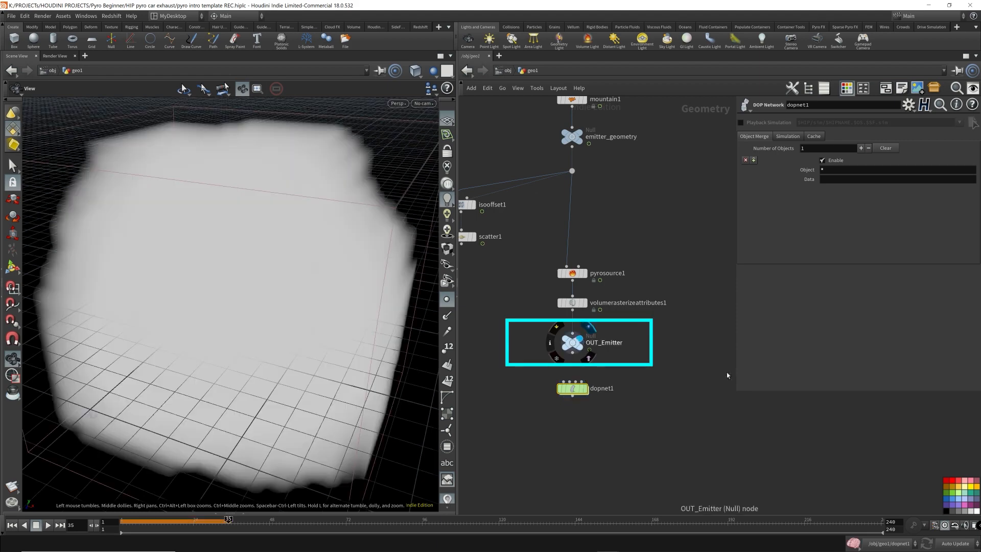
left_click(582, 390)
double_click(581, 391)
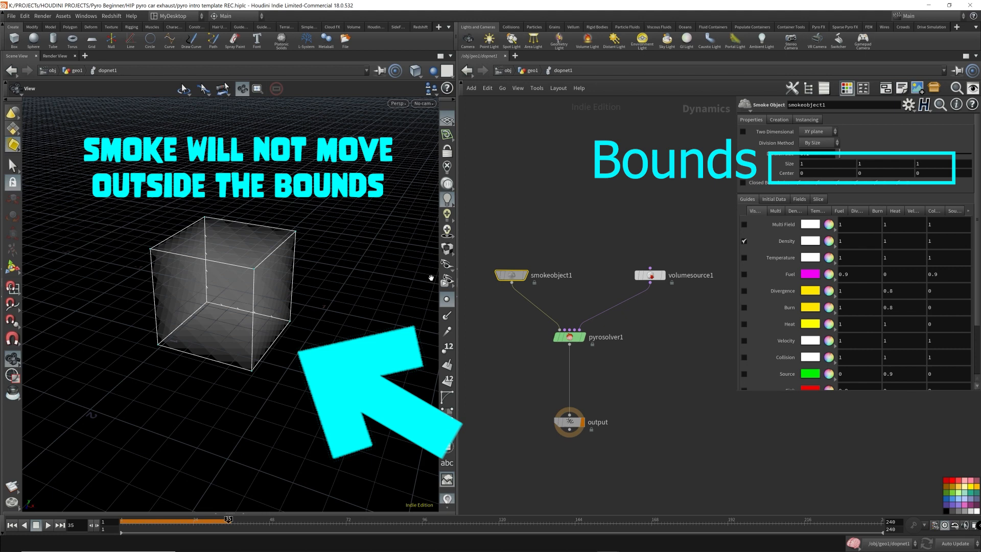
Show the interactive bounds handles of smokeobject1 and stretch its X size to about 4.24 on one side.
mouse_move(332, 261)
left_mouse_down()
mouse_move(306, 267)
mouse_move(320, 270)
left_mouse_up()
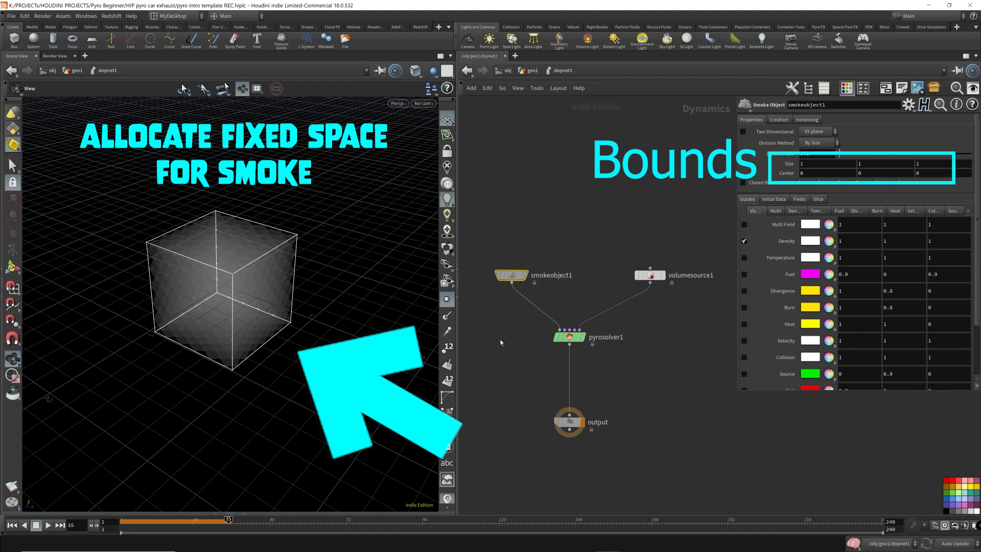
left_click_drag(478, 328, 569, 224)
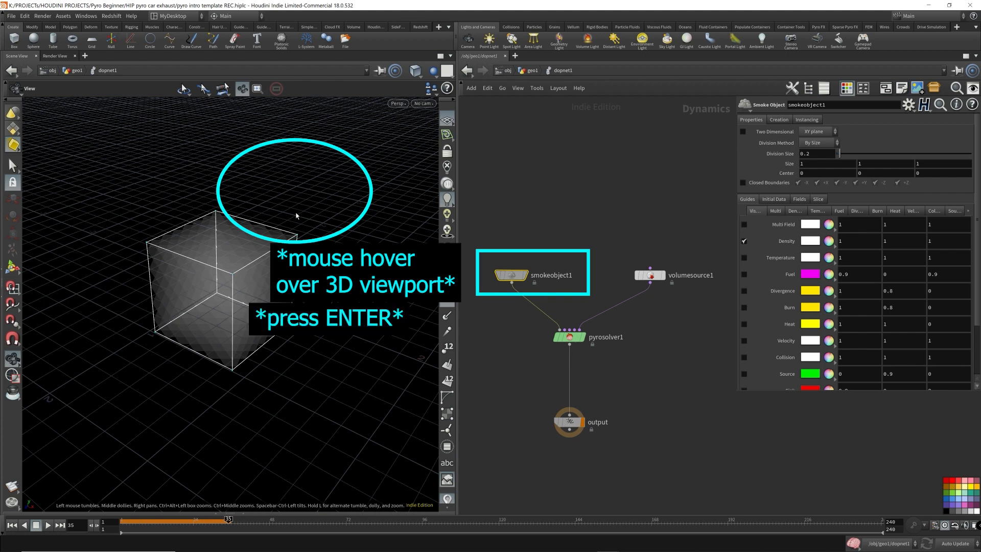
key("Return")
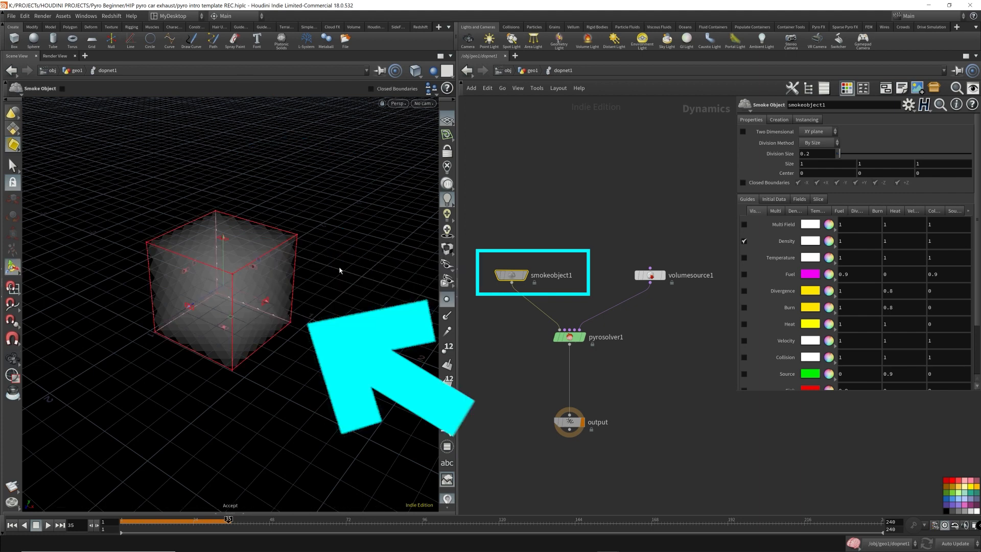
left_click_drag(332, 256, 313, 220, "alt")
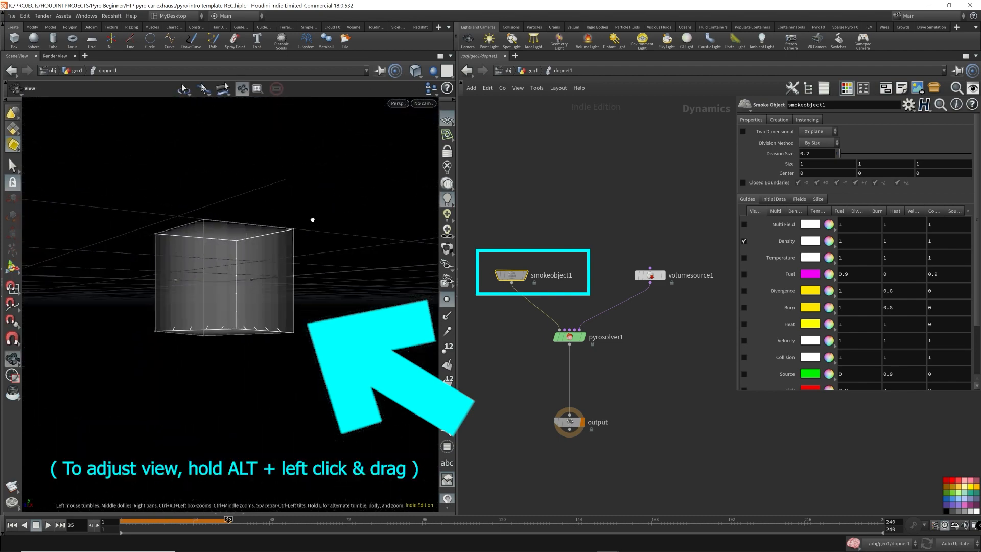
key("Return")
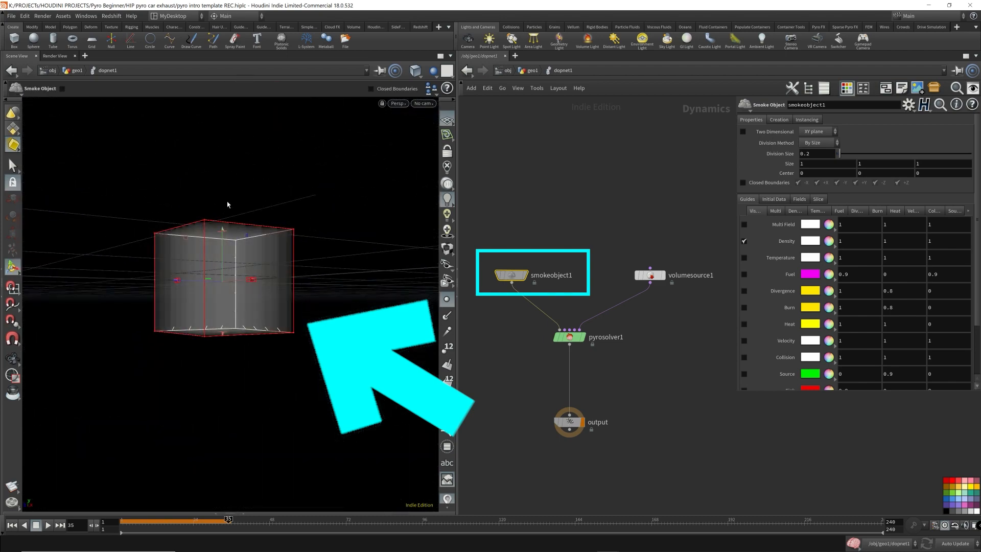
left_click_drag(227, 205, 392, 342, "alt")
key("Escape")
key("Return")
left_click_drag(217, 263, 278, 276, "alt")
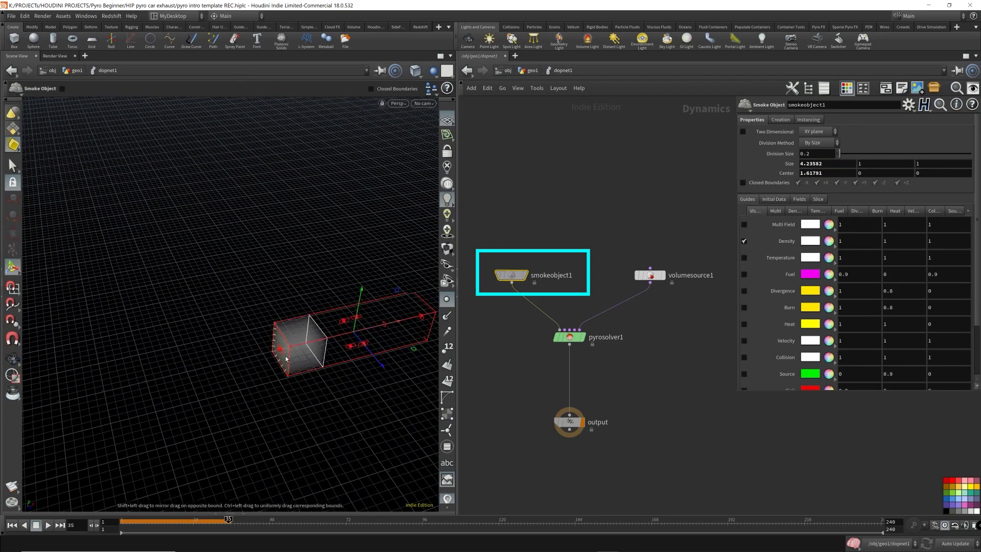
Extend the remaining sides of the smokeobject1 bounds to a size of about 7.48 × 4.64 × 8.55, leaving some space below the emitter.
left_click_drag(286, 359, 154, 367)
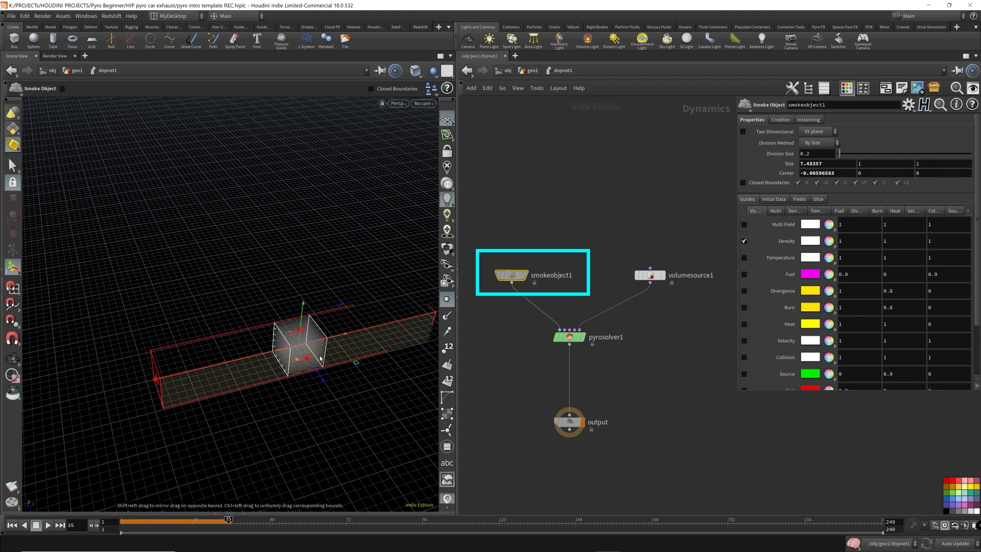
left_click_drag(320, 359, 338, 245)
left_click_drag(228, 317, 295, 306, "alt")
left_click_drag(395, 297, 201, 334)
left_click_drag(303, 327, 171, 236, "alt")
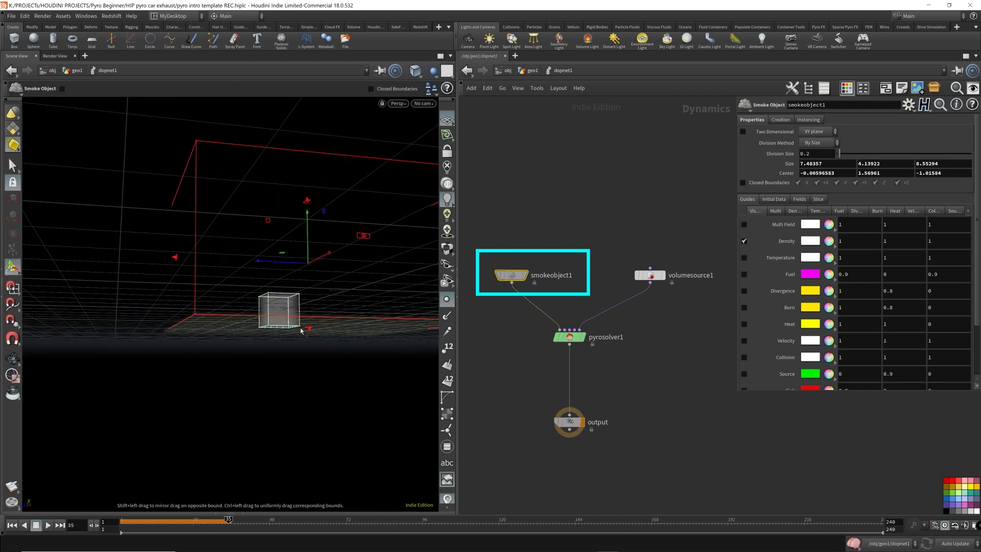
mouse_move(308, 329)
left_mouse_down()
mouse_move(309, 353)
mouse_move(309, 339)
left_mouse_up()
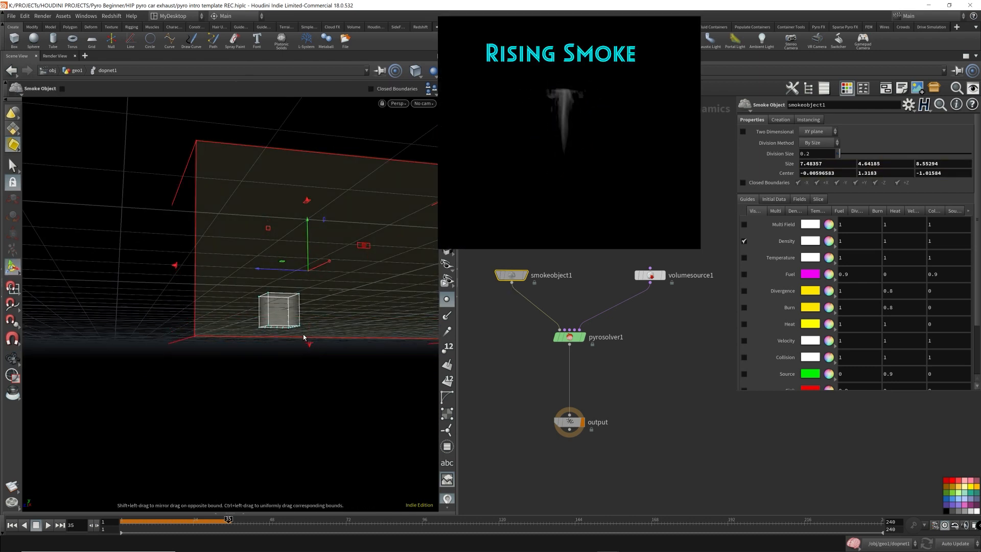
Deselect smokeobject1 and return the timeline to frame 1 to reset the simulation.
left_click_drag(348, 326, 454, 268, "alt")
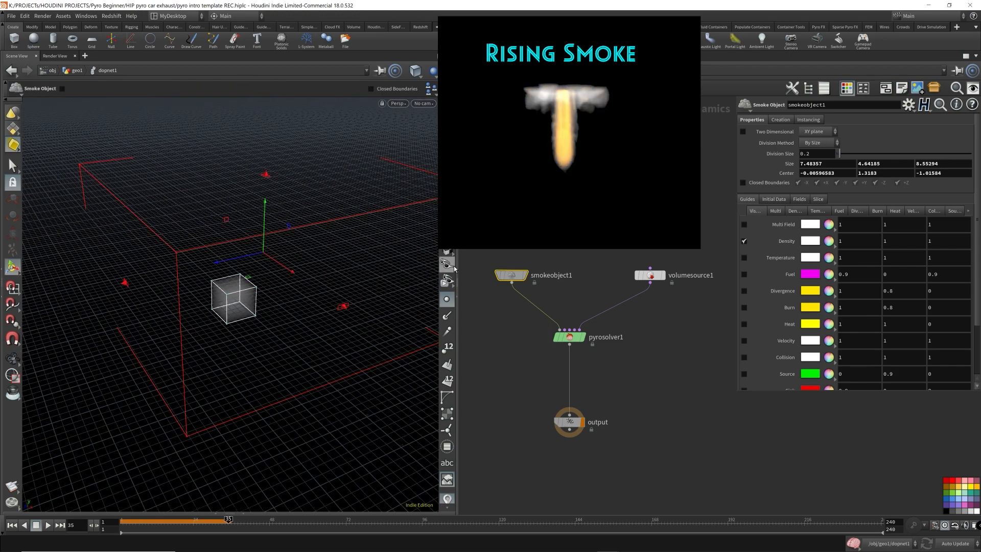
left_click(592, 261)
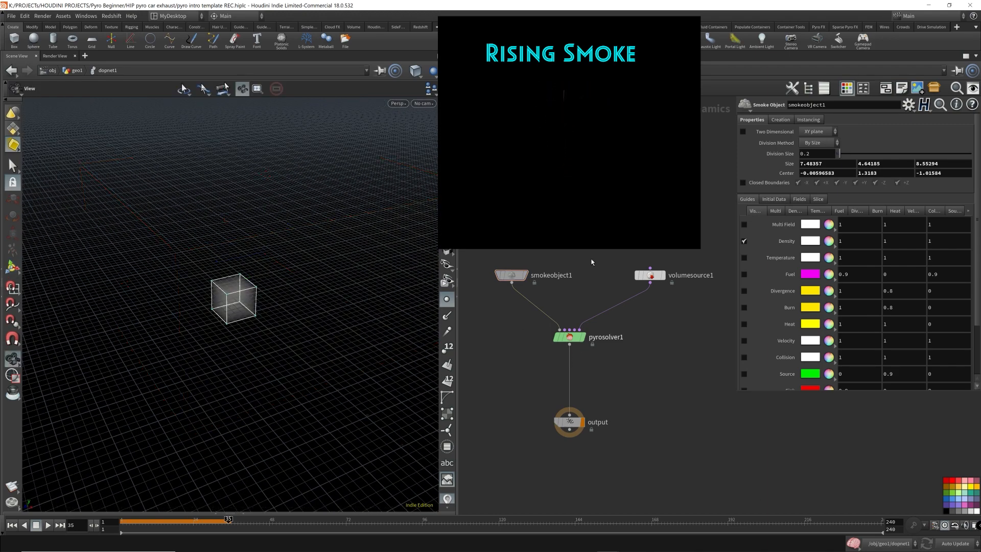
key("ctrl+Up")
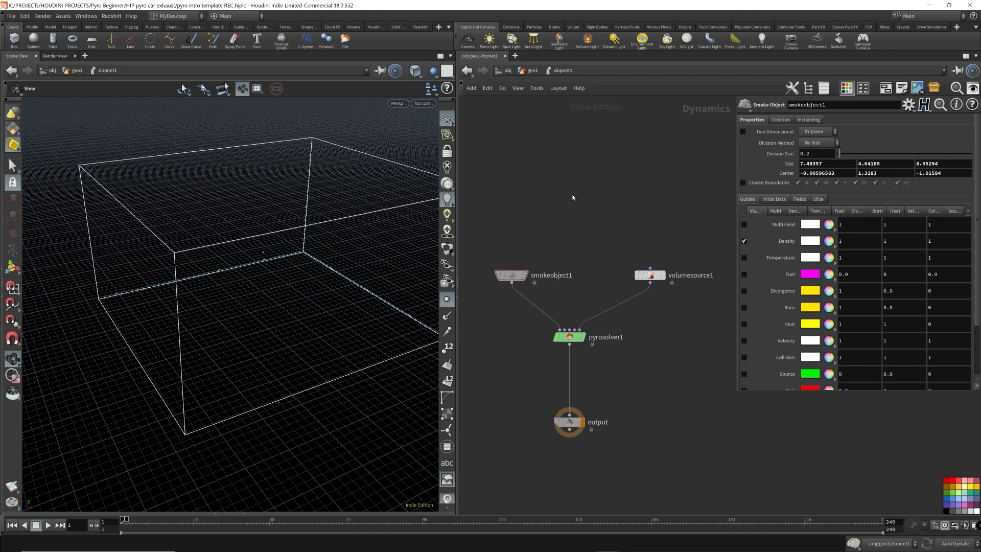
Preview the smoke against its bounds, and stretch the smokeobject1 box to a size of about 12.79 × 11.36 × 13.14.
key("Up")
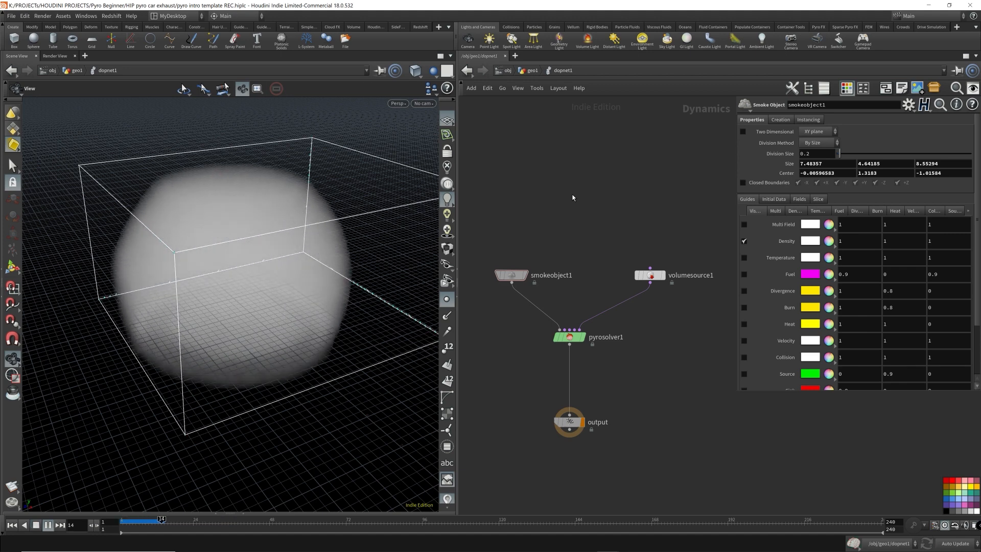
key("Up")
left_click_drag(219, 190, 276, 202)
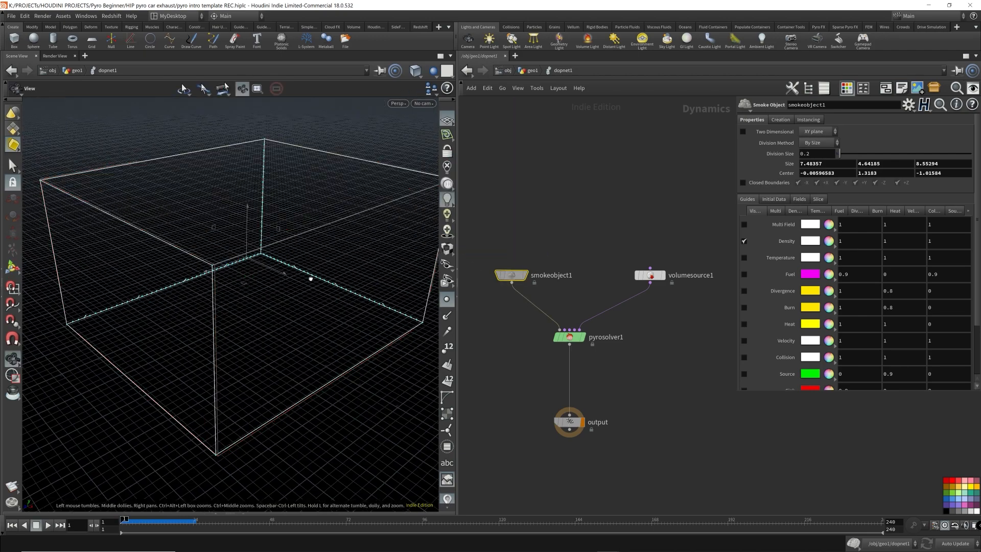
key("Return")
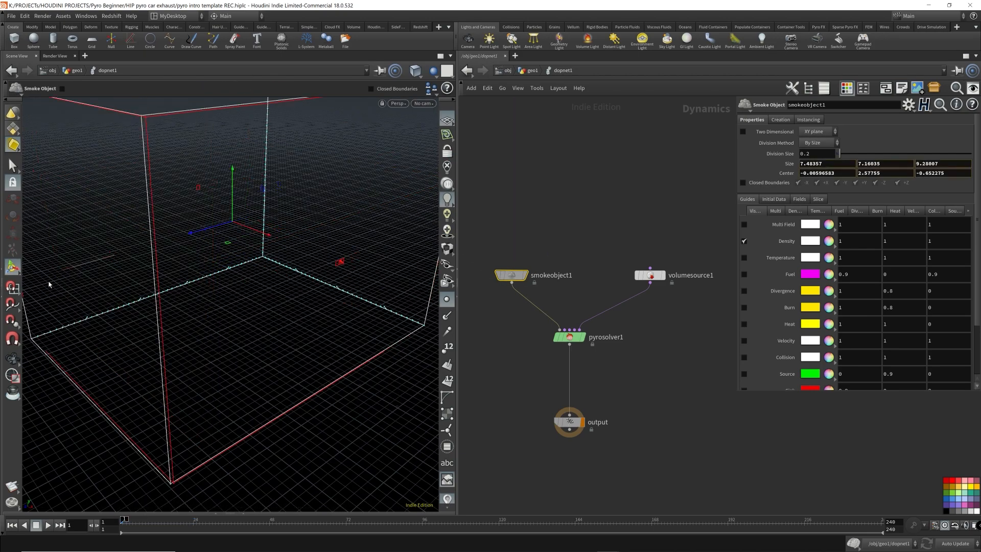
scroll(308, 291, "down", 5)
left_click_drag(309, 291, 289, 264)
left_click_drag(305, 278, 344, 290)
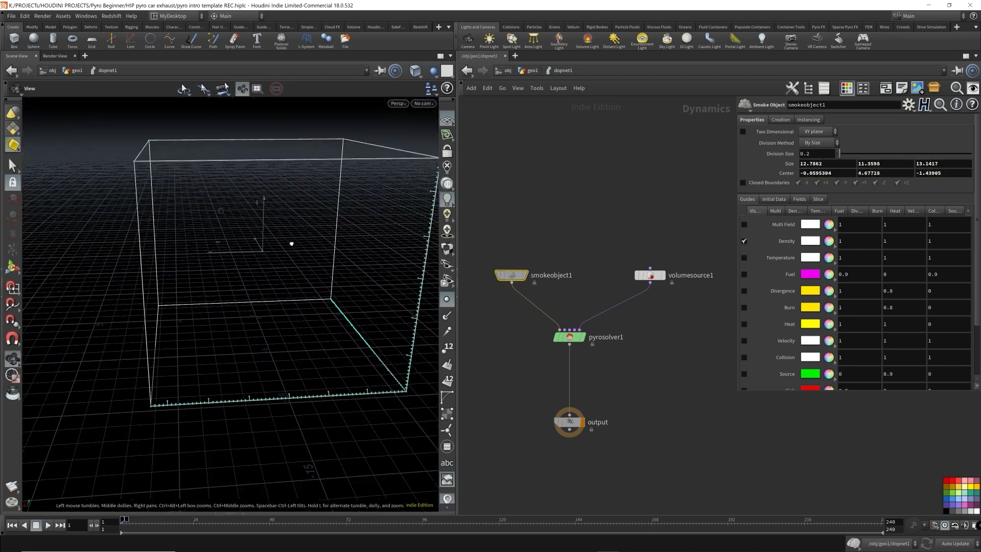
Enlarge smokeobject1 on all three axes together to a size of 16.2862 × 14.8598 × 16.6417.
left_click_drag(291, 243, 324, 237, "alt")
right_click(386, 241)
left_click(273, 246)
middle_click_drag(392, 217, 287, 220, "alt")
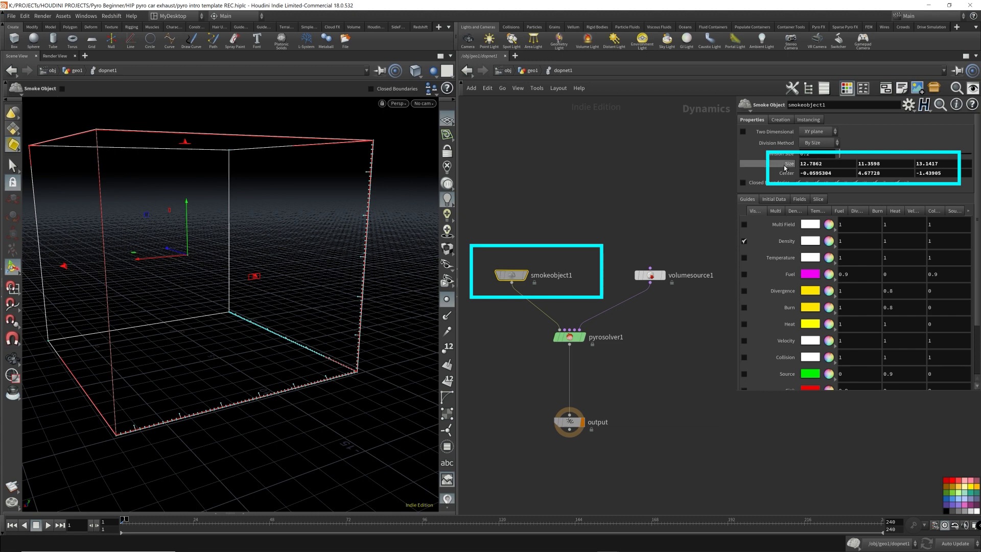
middle_click_drag(785, 165, 926, 173)
Play the simulation inside the enlarged bounds, return to frame 1 and save the scene.
key("Up")
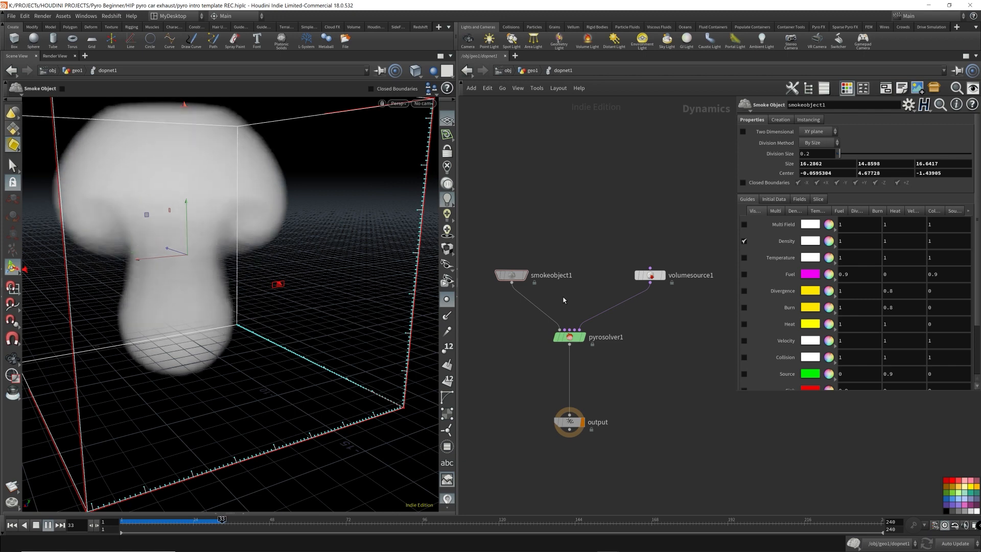
key("ctrl+Up")
key("ctrl+s")
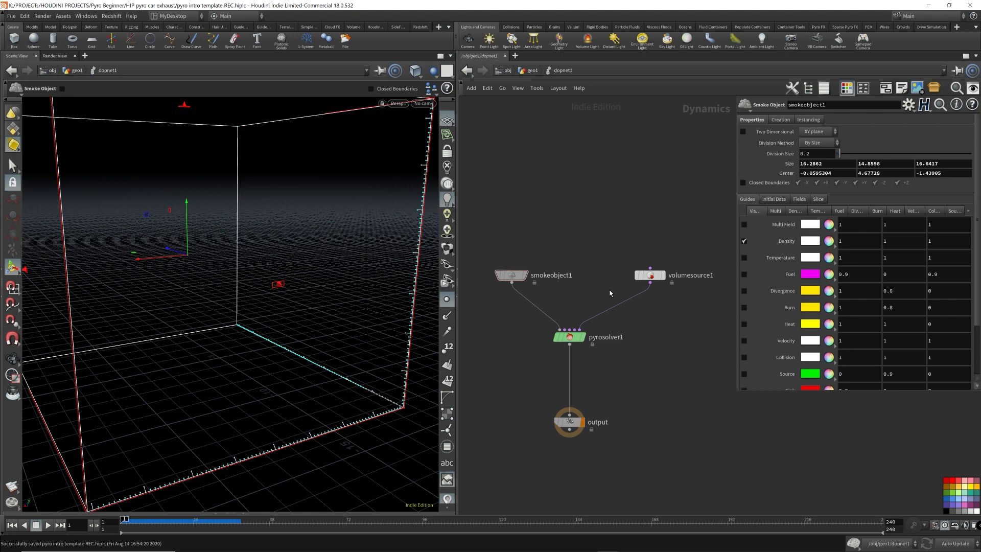
Enable Use OpenCL in the advanced settings of pyrosolver1.
left_click_drag(525, 351, 634, 320)
left_click_drag(633, 319, 634, 320)
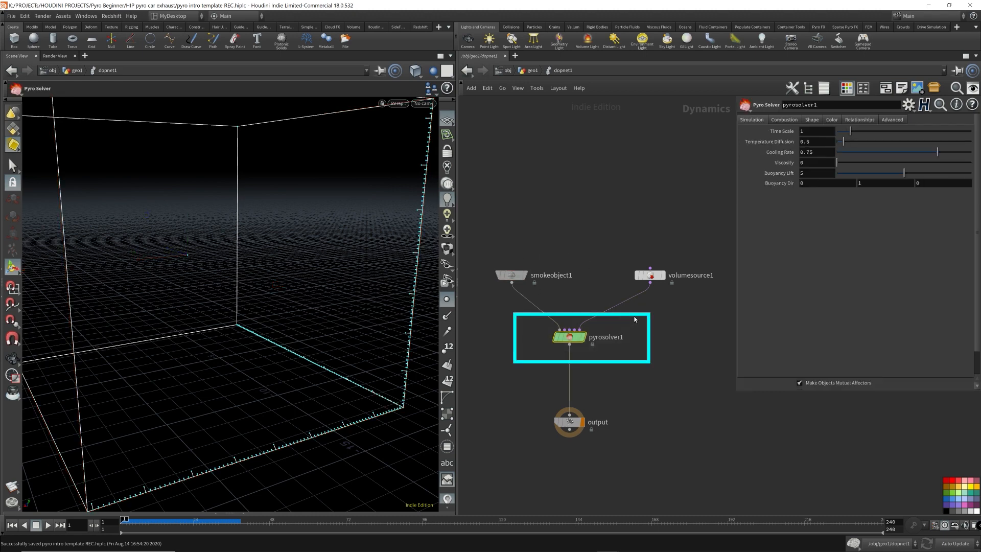
left_click(893, 120)
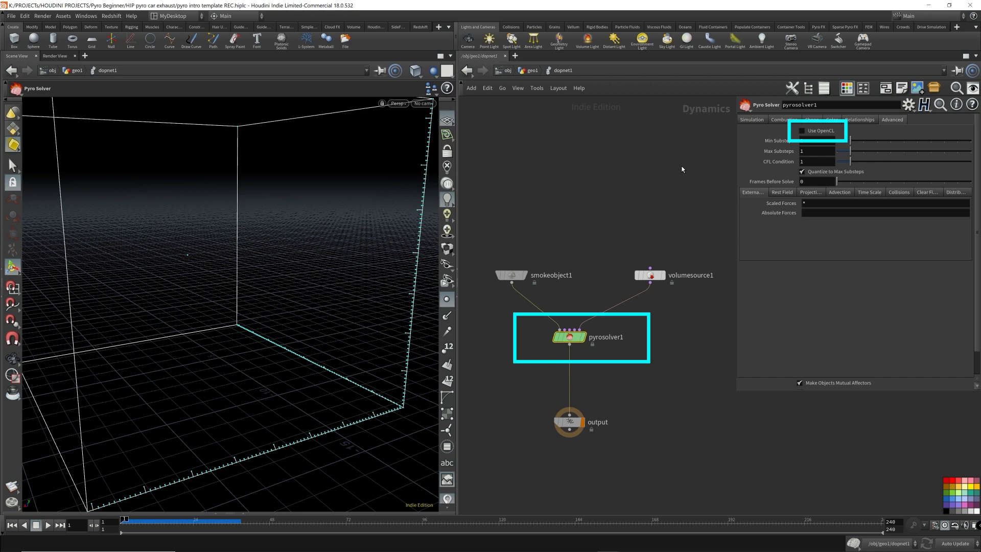
left_click(803, 132)
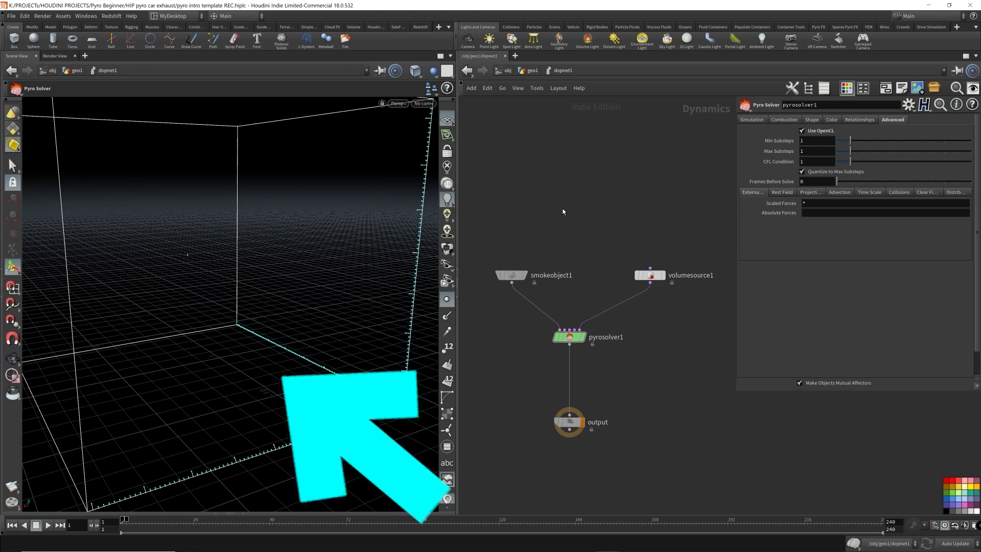
Play the OpenCL simulation, and compare the early smoke at frame 8 with the size of the surrounding bounds from several angles.
key("Up")
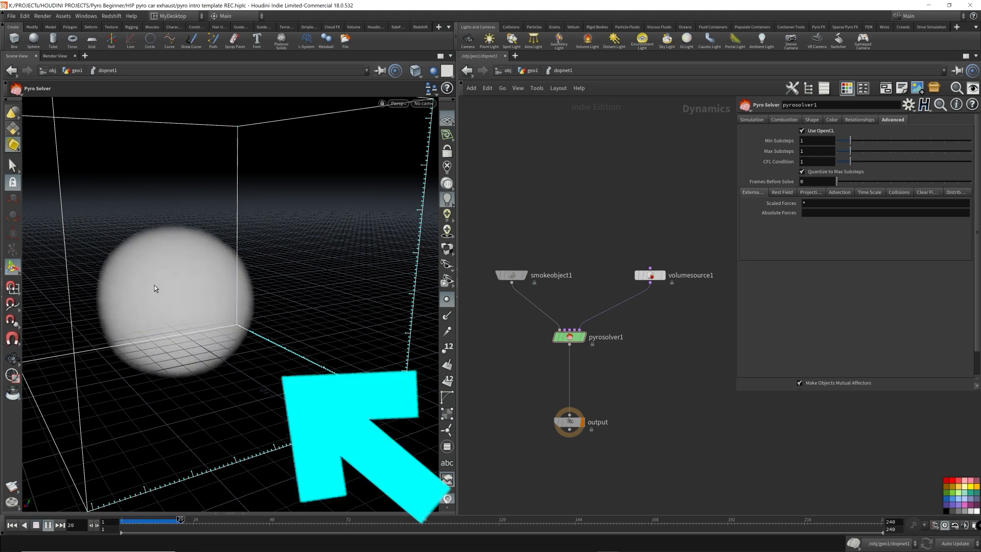
key("Up")
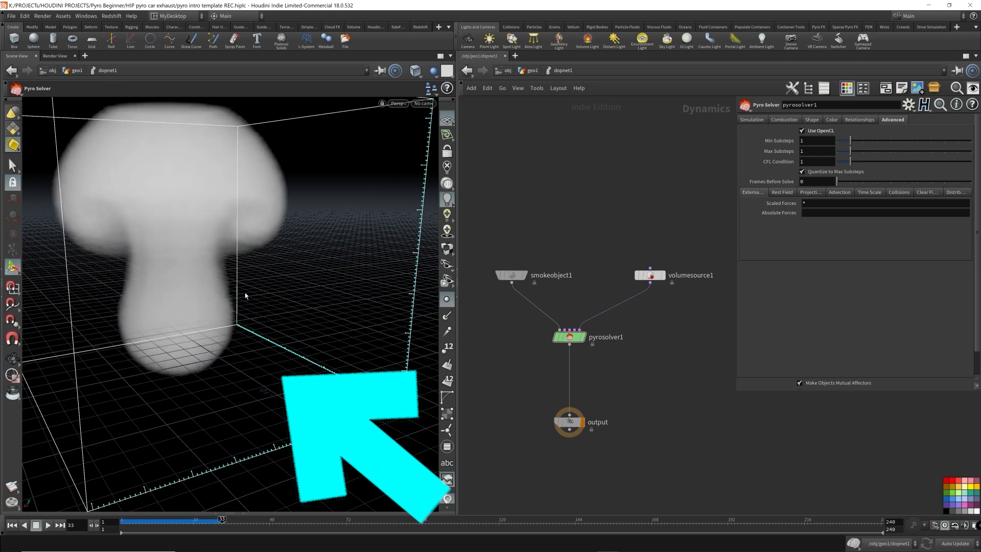
key("Down")
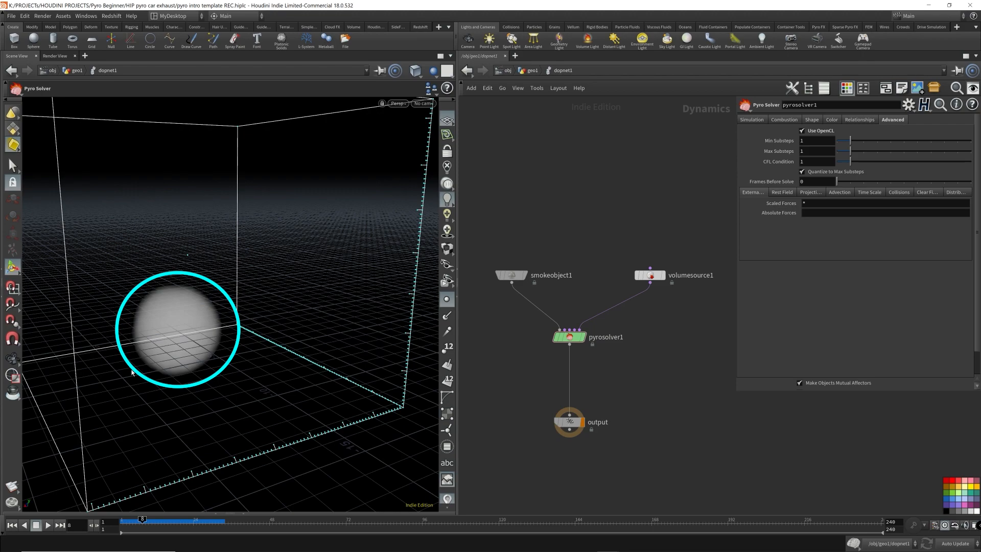
key("Escape")
left_click_drag(178, 212, 265, 222)
scroll(225, 241, "down", 3)
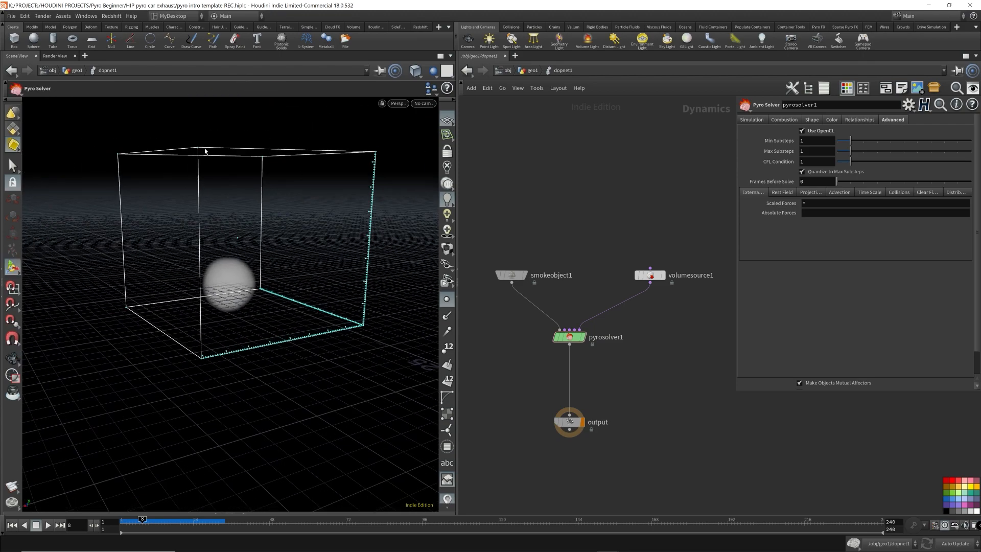
left_click_drag(206, 153, 305, 280)
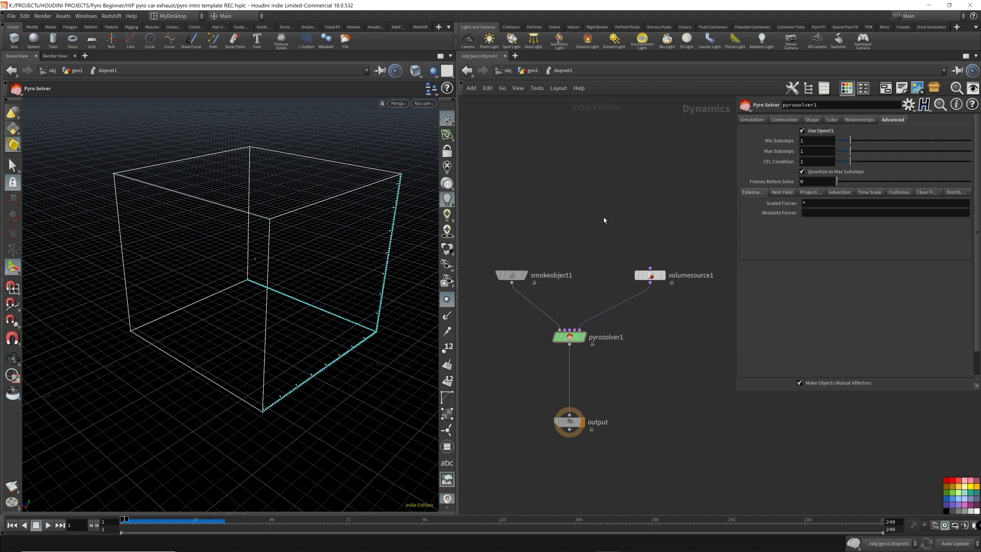
Add a Gas Resize Fluid Dynamic node above smokeobject1 and connect it to the second input of pyrosolver1.
key("Tab")
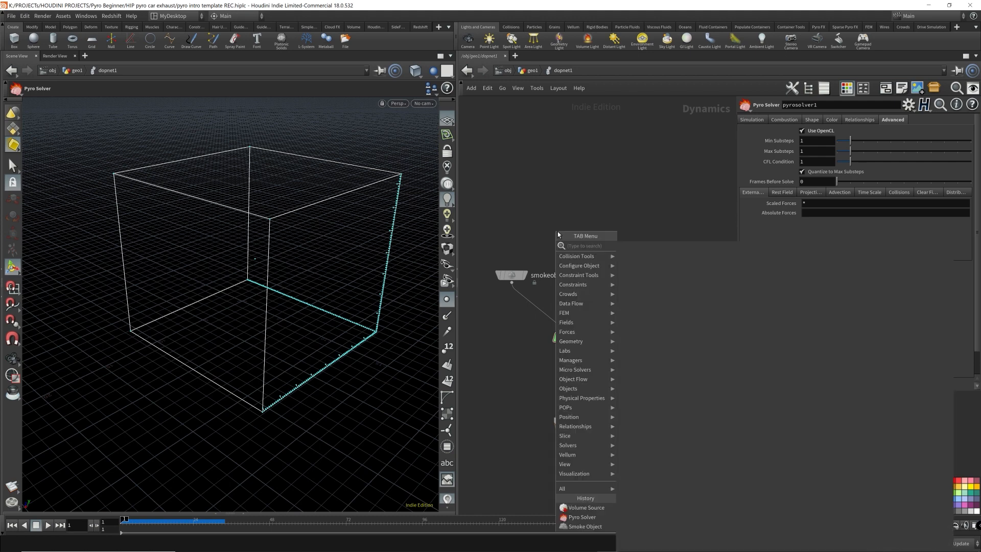
type("gass")
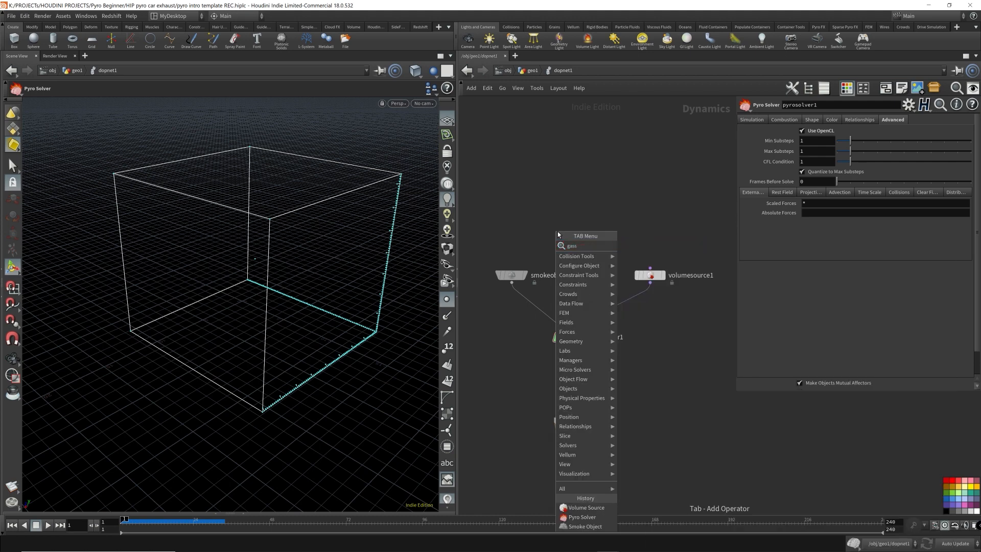
key("BackSpace")
type("resi")
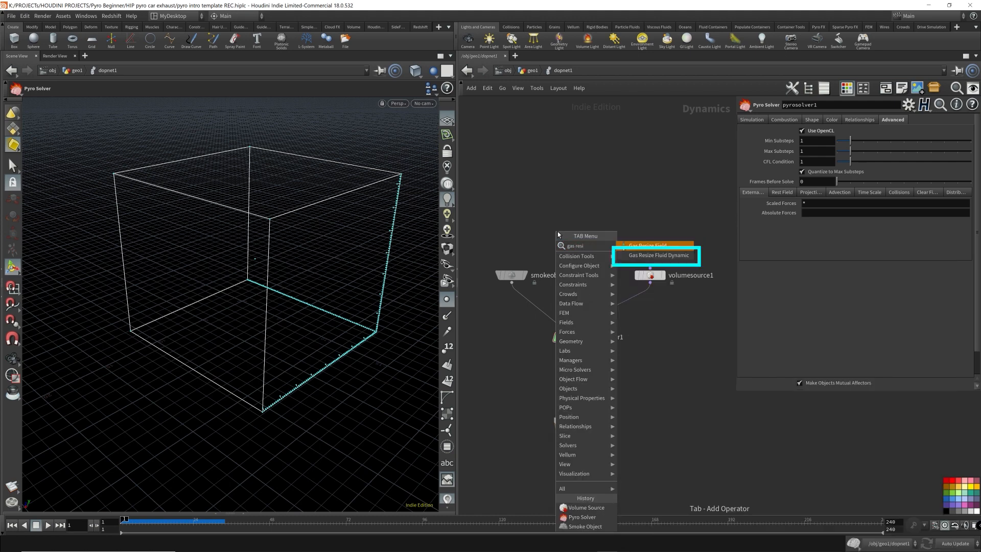
key("Down")
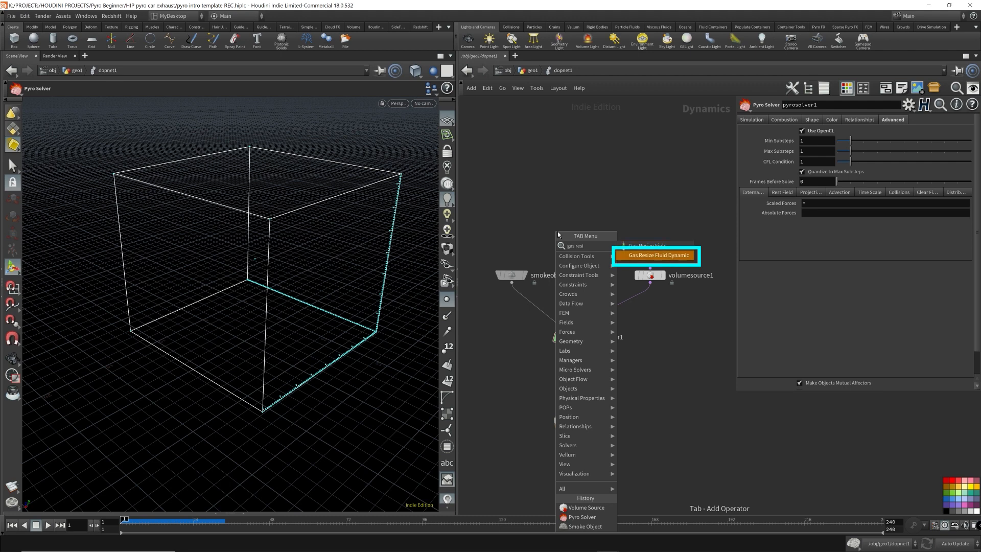
key("Return")
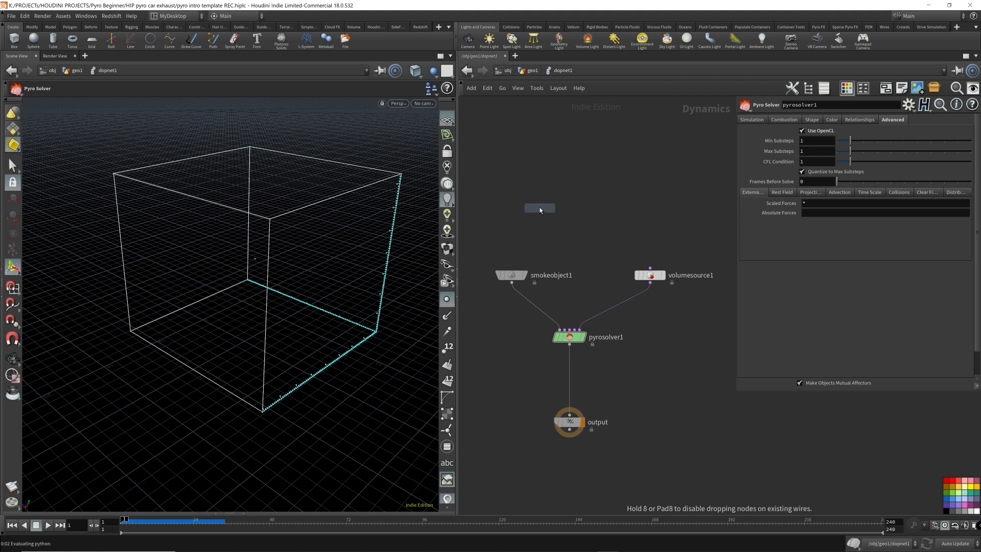
left_click(540, 208)
left_click_drag(538, 214, 562, 328)
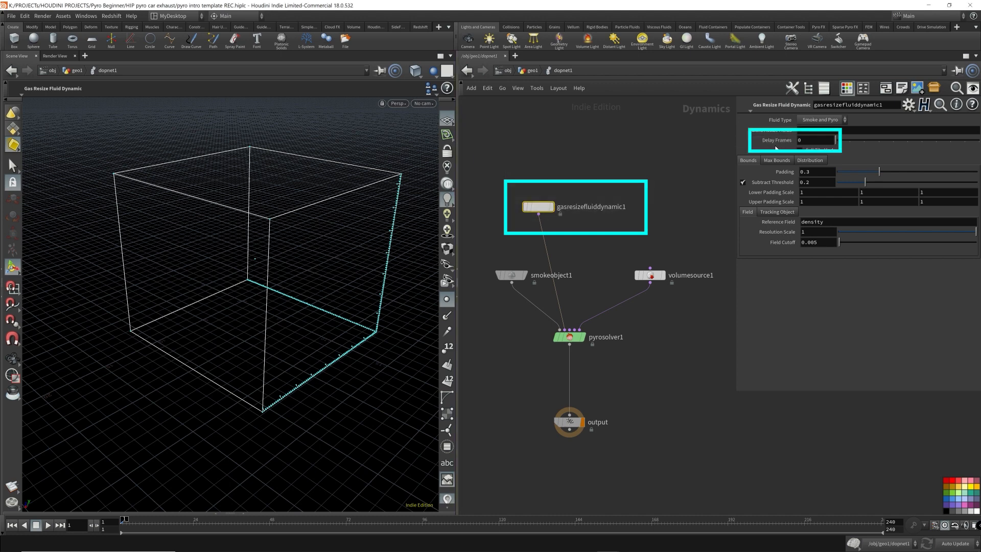
Preview the dynamically resizing bounds, and set Delay Frames of gasresizefluiddynamic1 to 1.
mouse_move(785, 145)
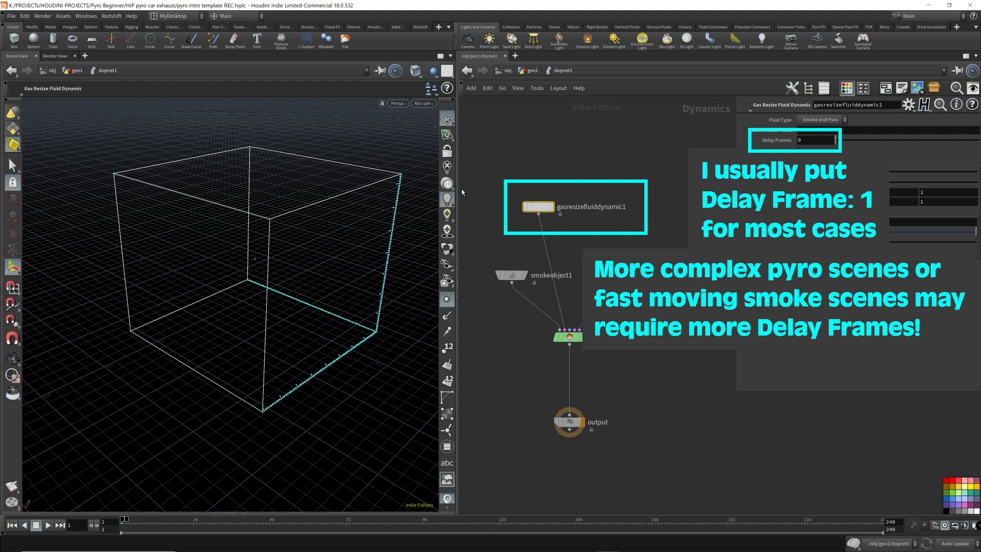
left_click(605, 153)
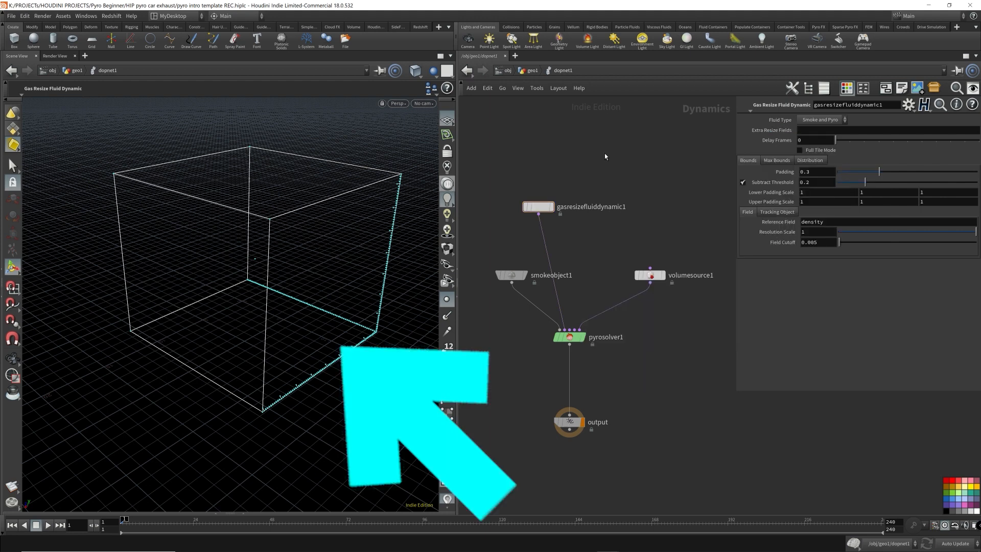
key("Up")
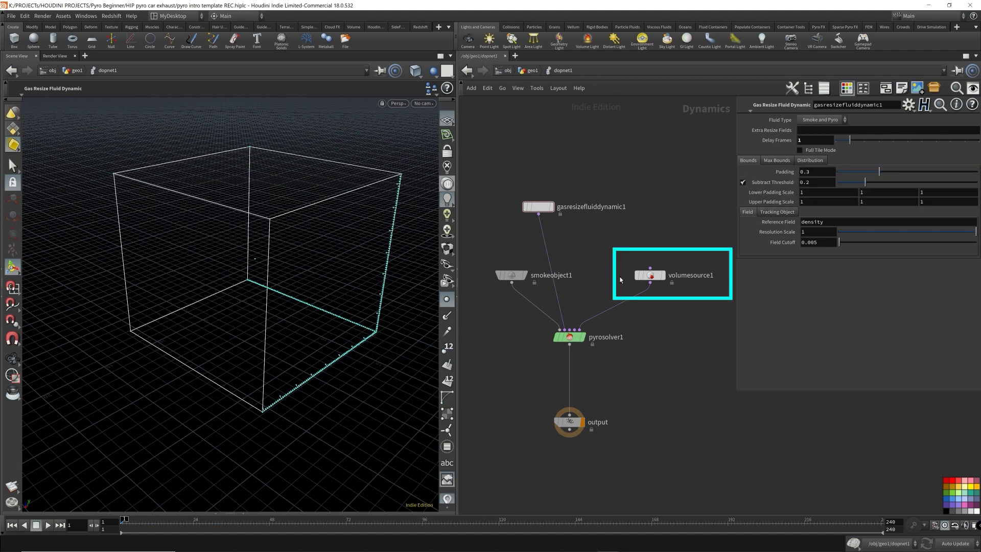
Review the settings of volumesource1 and smokeobject1, and follow the source's SOP path to the OUT_Emitter volume in geo1.
left_click(650, 275)
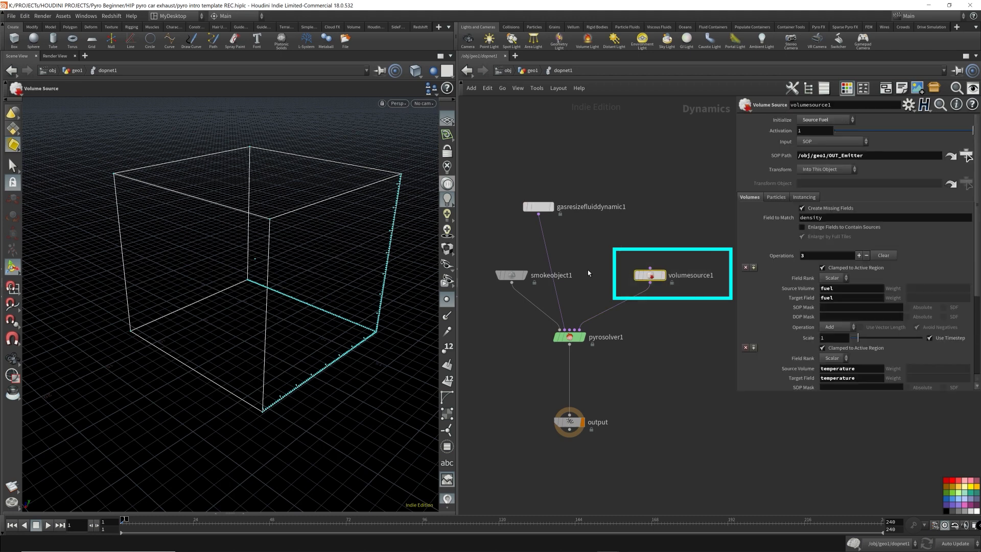
left_click_drag(494, 251, 584, 302)
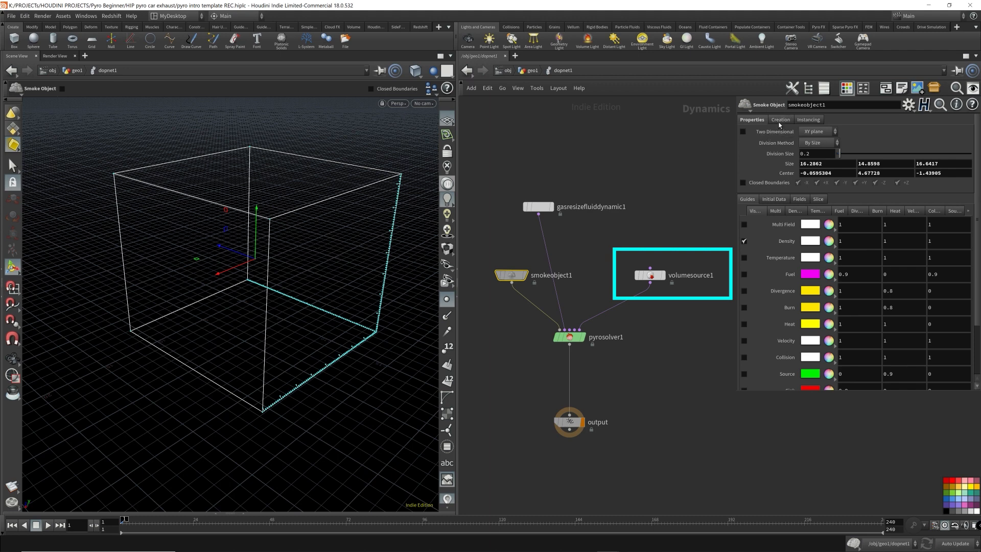
left_click_drag(639, 250, 707, 295)
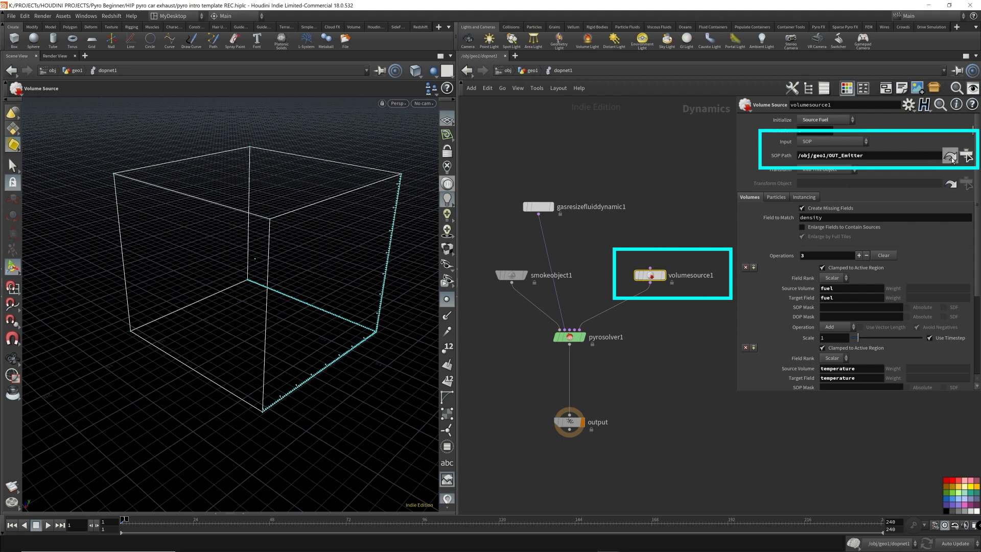
left_click(966, 155)
left_click(582, 343)
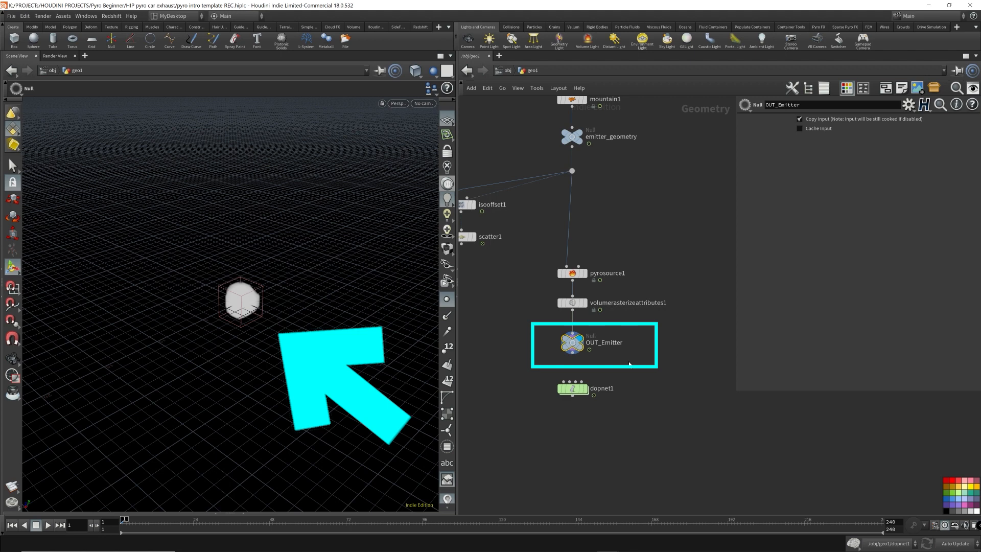
Make dopnet1 the displayed node again, and disconnect volumesource1 from pyrosolver1 inside it.
left_click(574, 389)
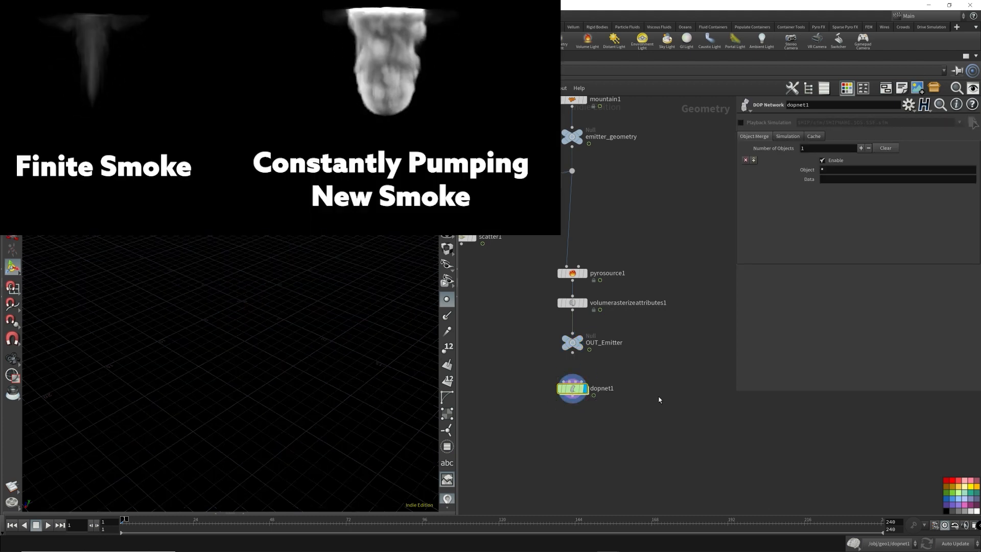
double_click(573, 389)
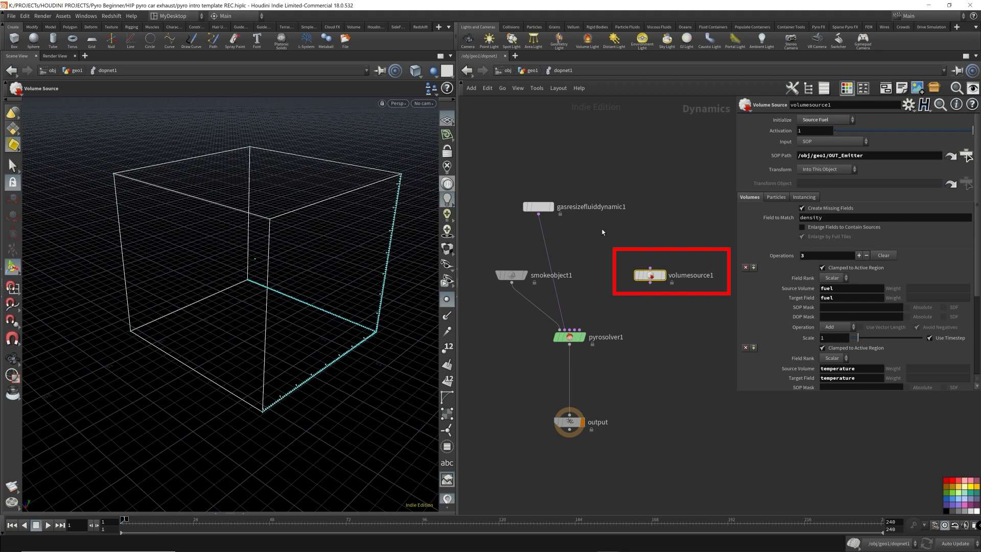
left_click(511, 275)
Copy the OUT_Emitter null in geo1 for use as a source in smokeobject1's Initial Data.
left_click(532, 70)
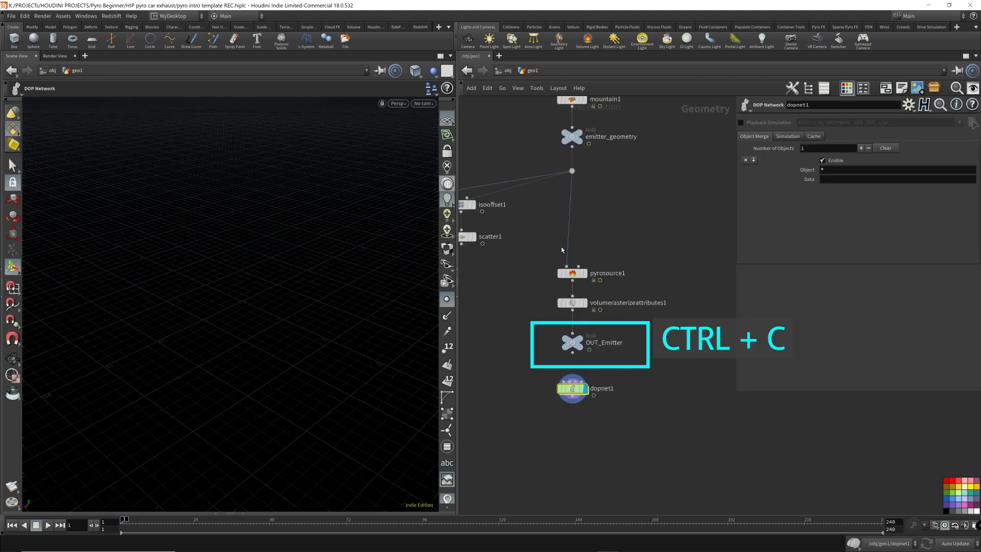
left_click_drag(523, 359, 680, 332)
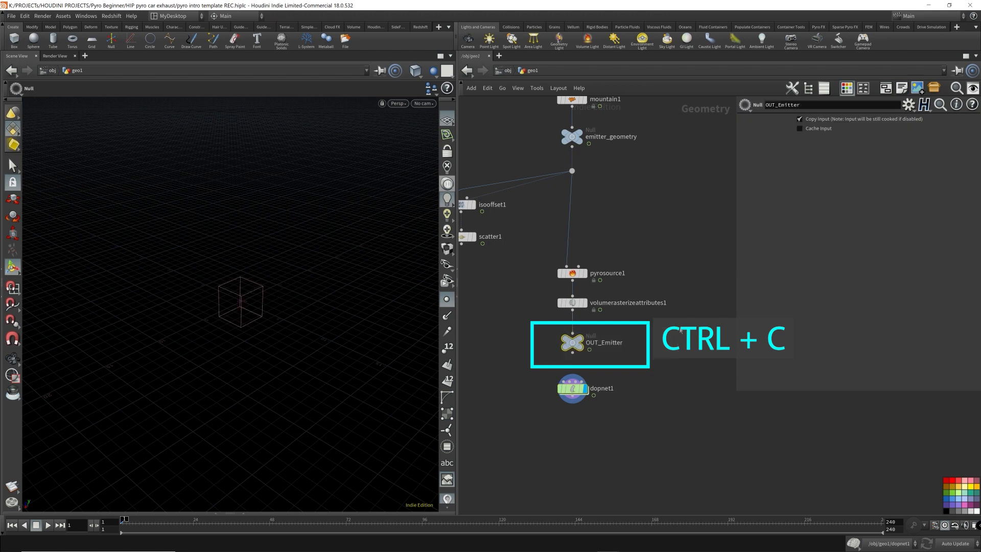
key("ctrl+c")
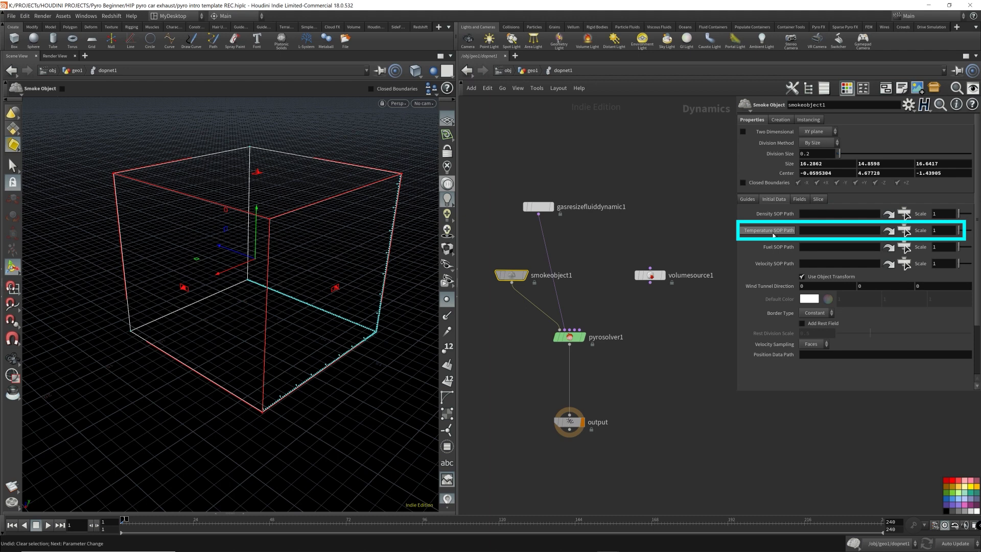
Display the OUT_Emitter null in geo1 and examine the volumes listed in its node info.
left_click(532, 71)
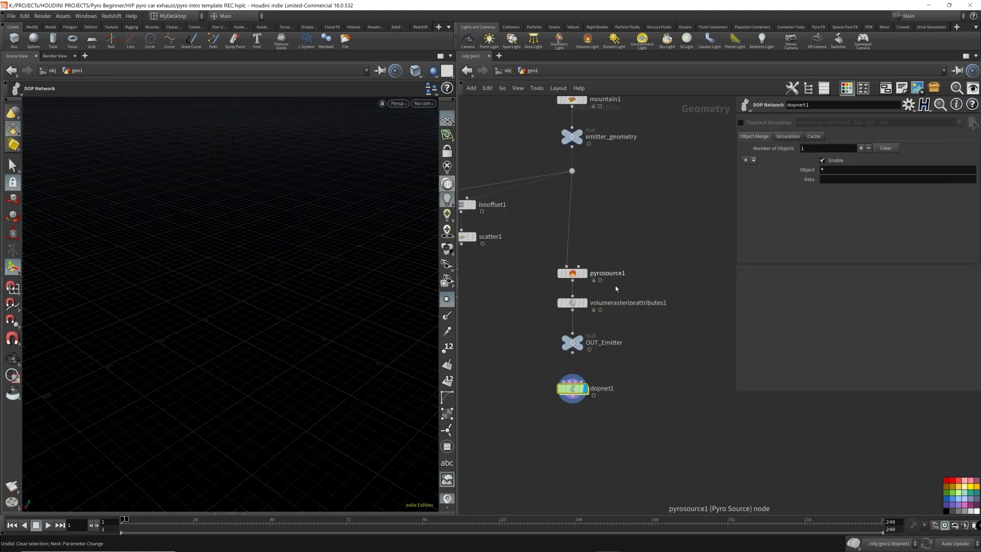
left_click(573, 346)
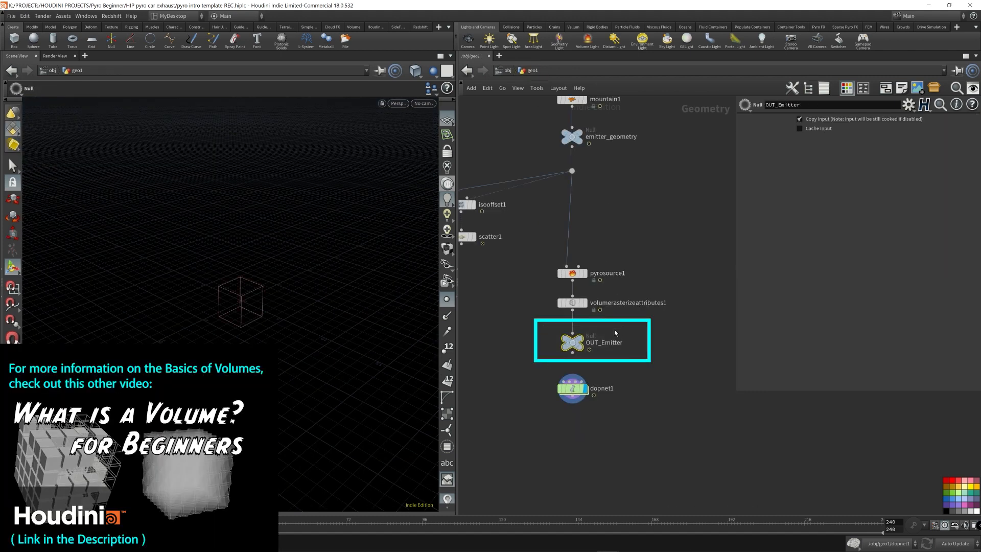
key("r")
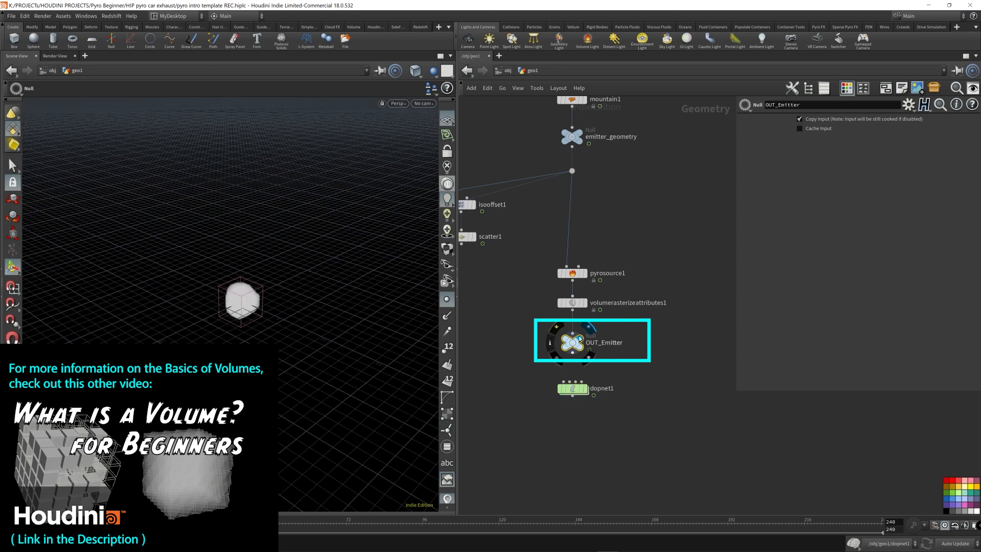
left_click(551, 343)
left_click_drag(617, 200, 720, 214)
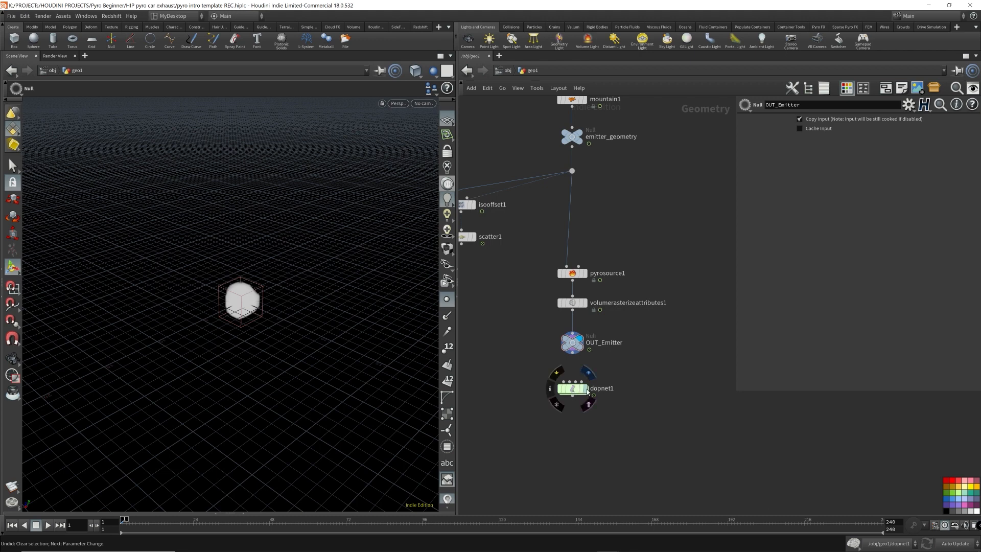
Back in dopnet1, set smokeobject1's Density, Temperature and Fuel SOP Paths to /obj/geo1/OUT_Emitter.
double_click(575, 391)
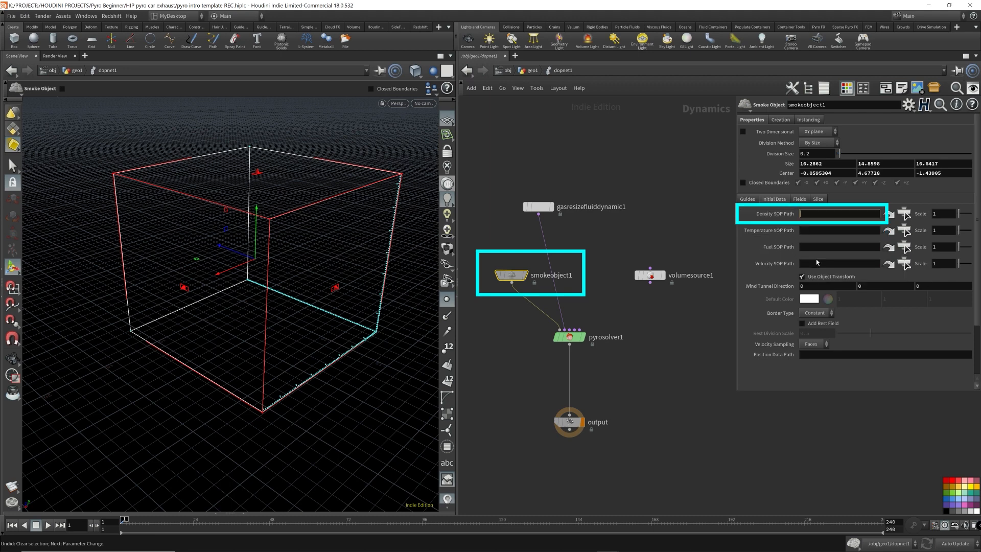
key("ctrl+v")
left_click(814, 231)
key("ctrl+v")
left_click(814, 247)
key("ctrl+v")
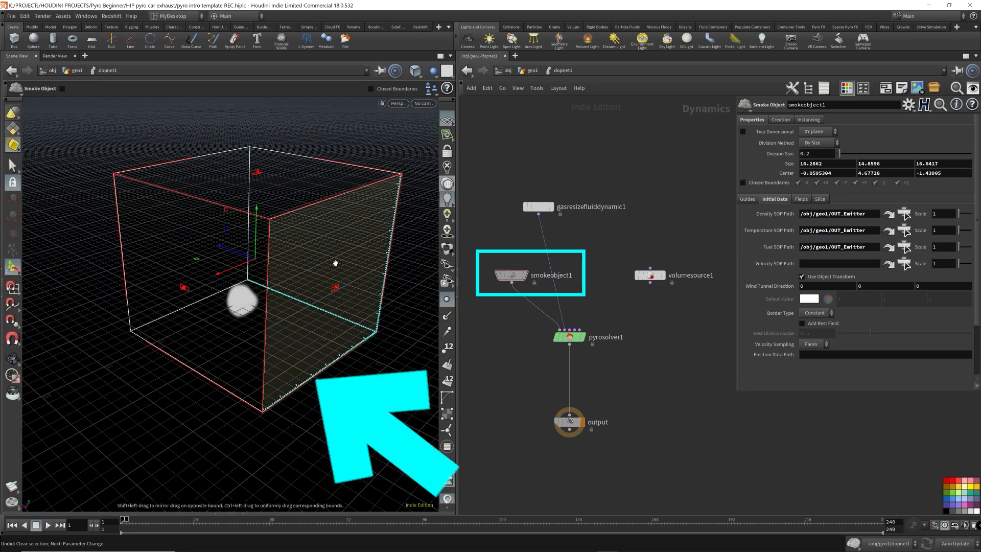
Play the smoke simulation sourced from the initial data in the viewport, stop it and return to frame 1.
left_click_drag(336, 263, 312, 249, "alt")
middle_click_drag(312, 250, 313, 301, "alt")
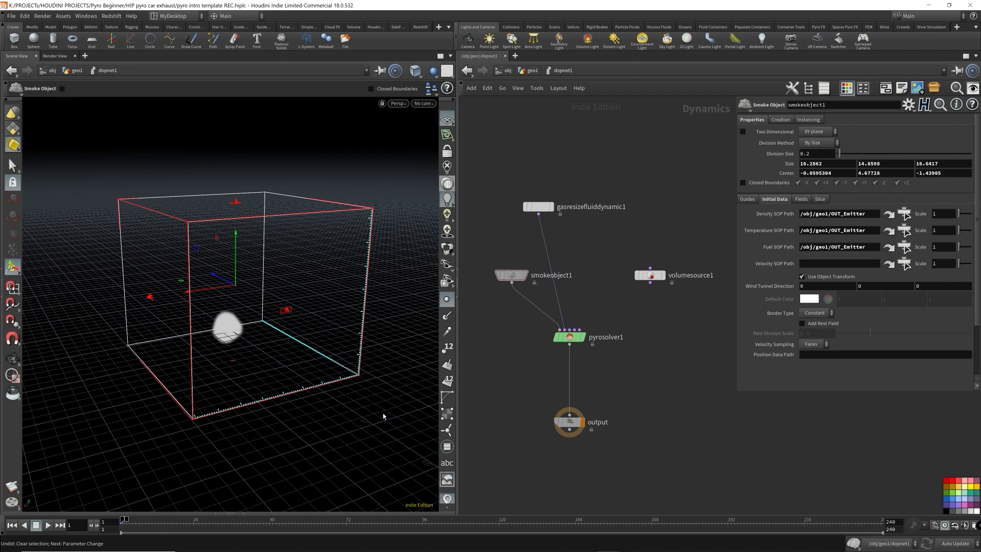
key("Up")
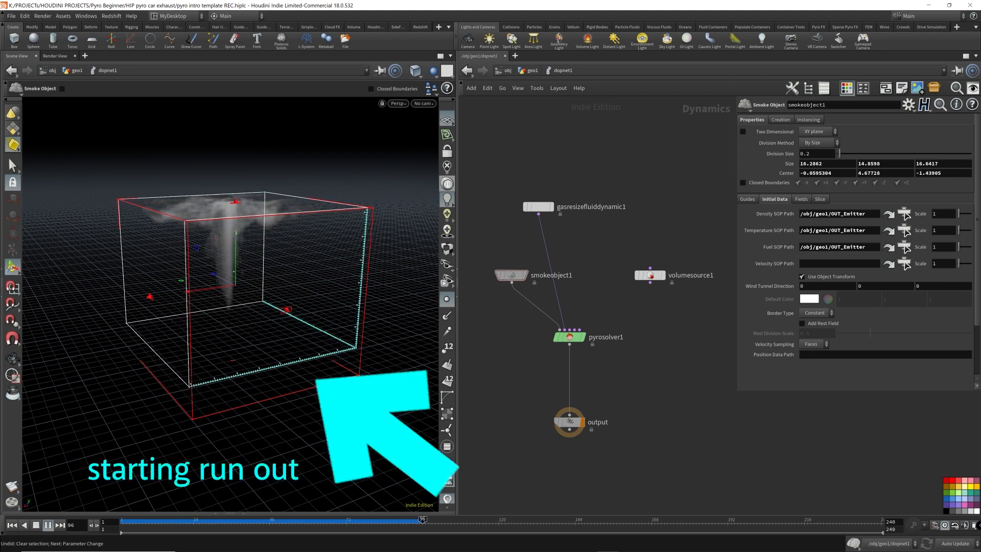
key("Down")
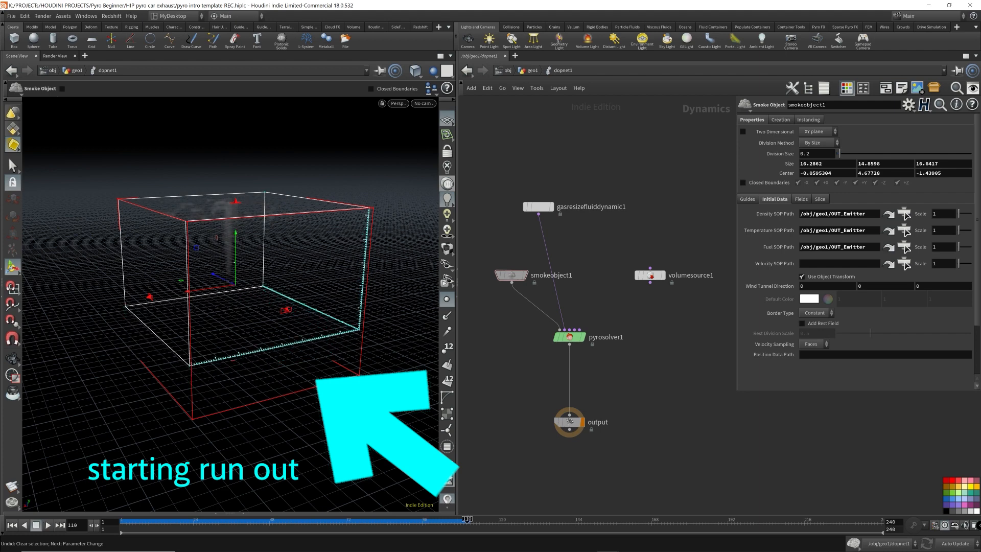
key("ctrl+Up")
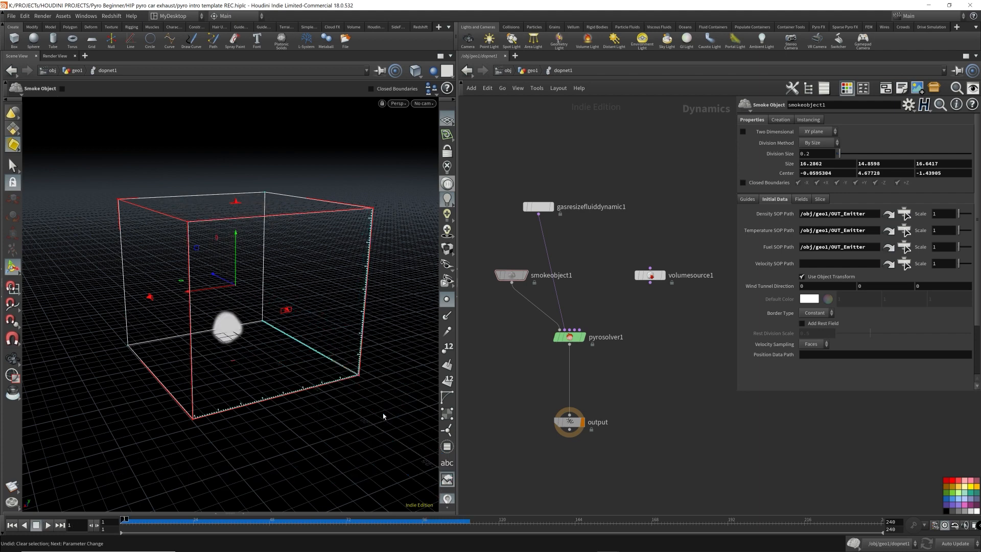
Clear smokeobject1's Fuel SOP Path and play the simulation to preview the smoke without fuel.
left_click_drag(878, 247, 730, 261)
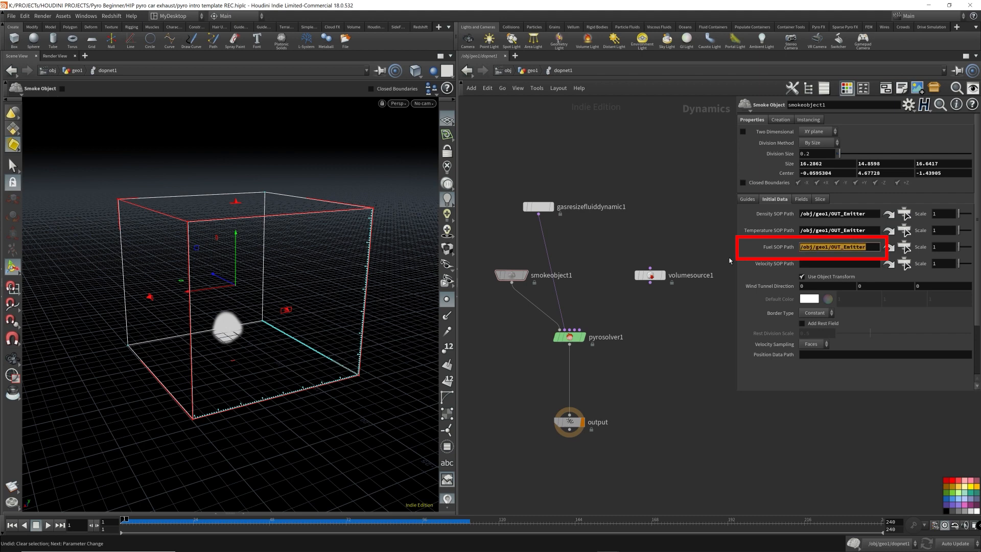
key("BackSpace")
key("Return")
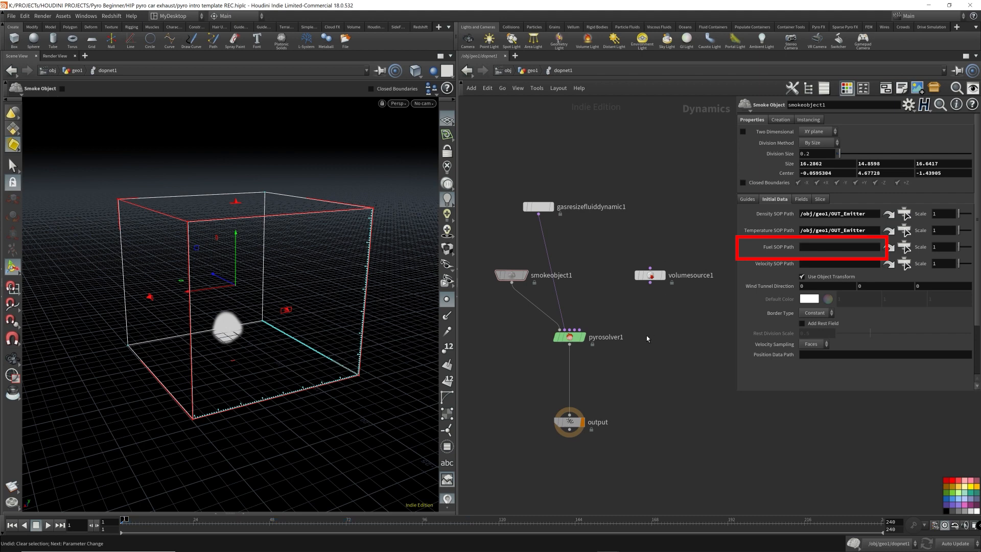
key("Up")
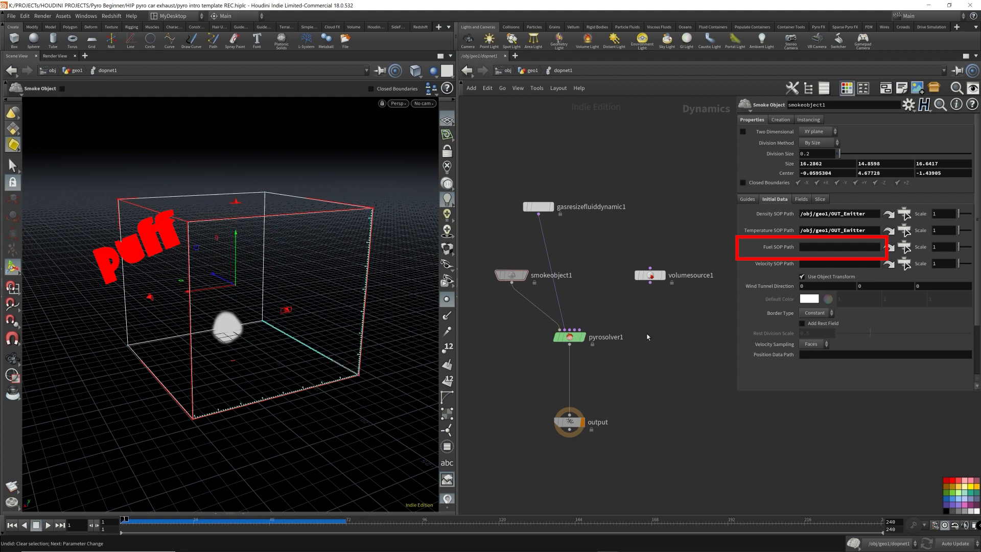
Set smokeobject1's Fuel SOP Path to /obj/geo1/OUT_Emitter again.
left_click(814, 248)
key("ctrl+v")
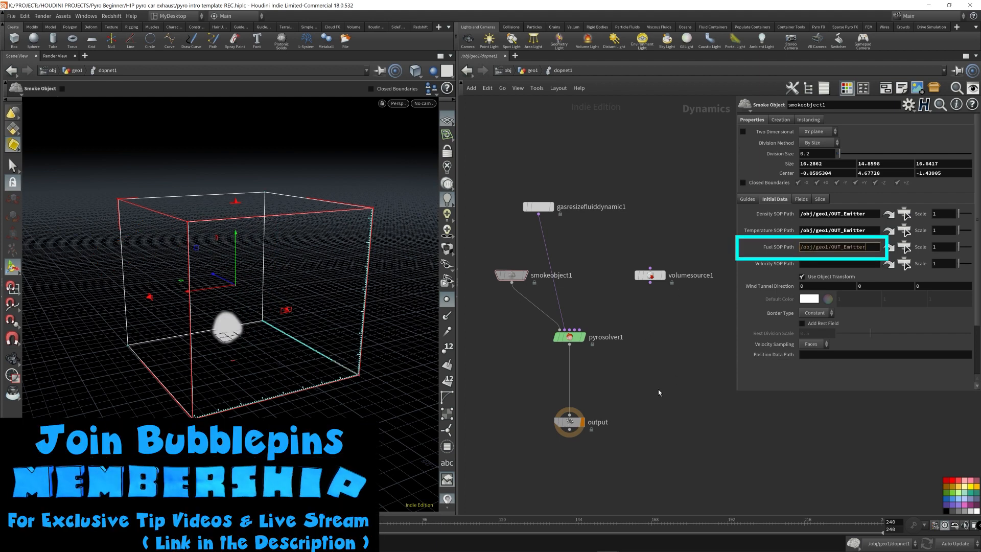
key("Return")
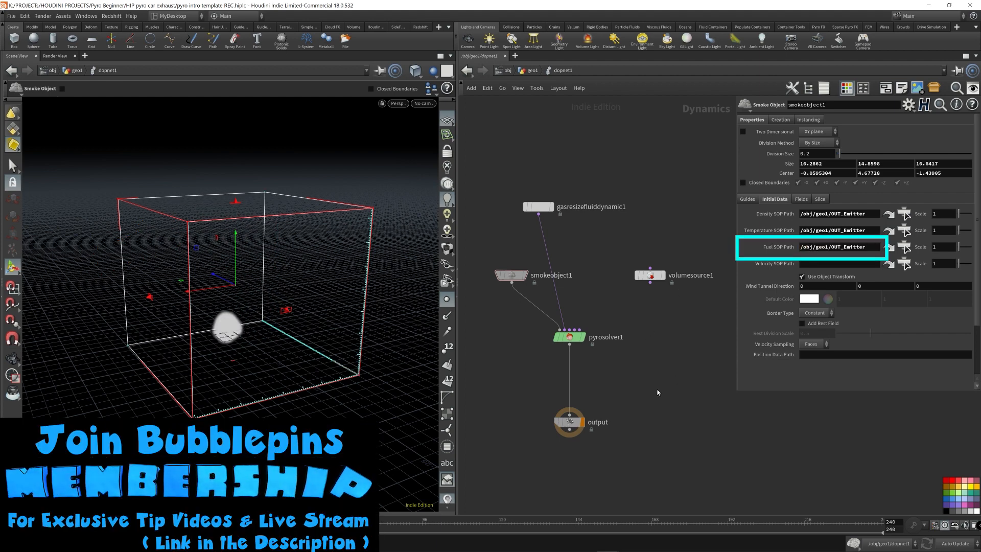